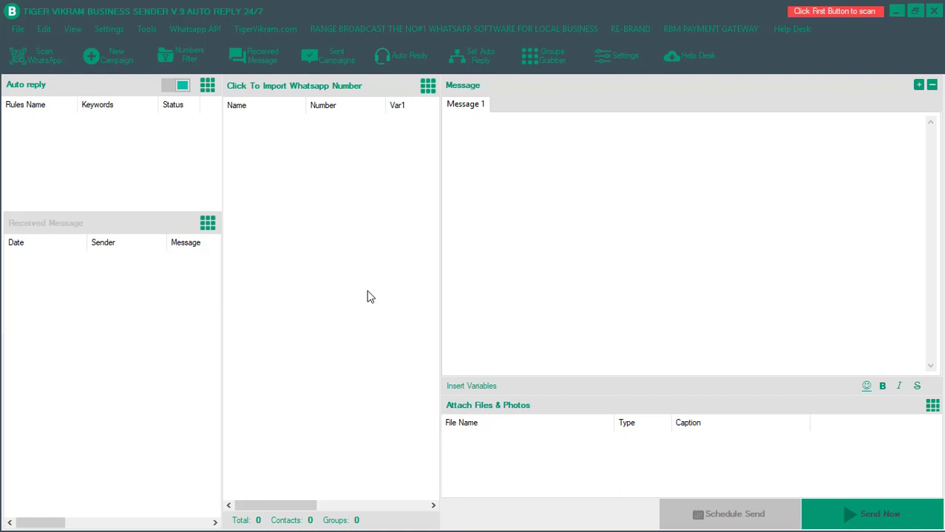
- Change the interface language from English to Français in the Settings language options
left_click(117, 29)
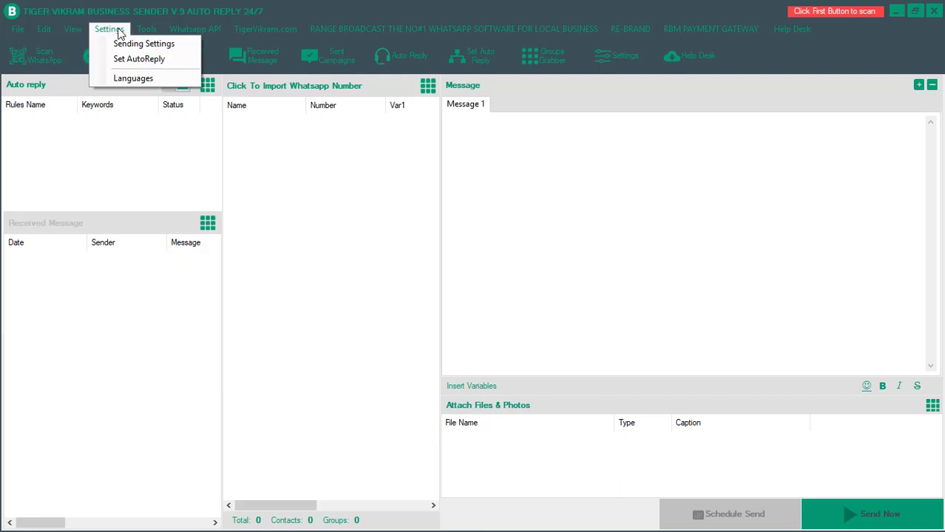
left_click(128, 79)
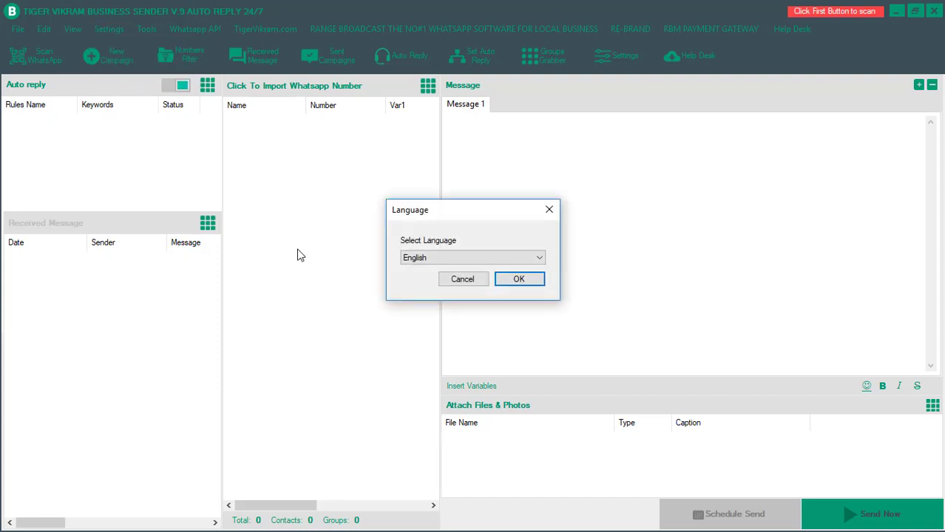
left_click(419, 260)
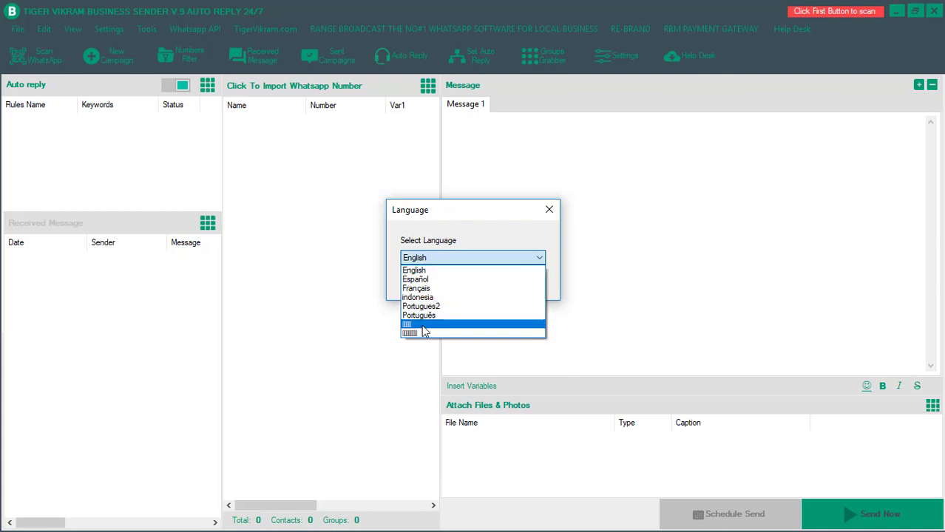
left_click(417, 288)
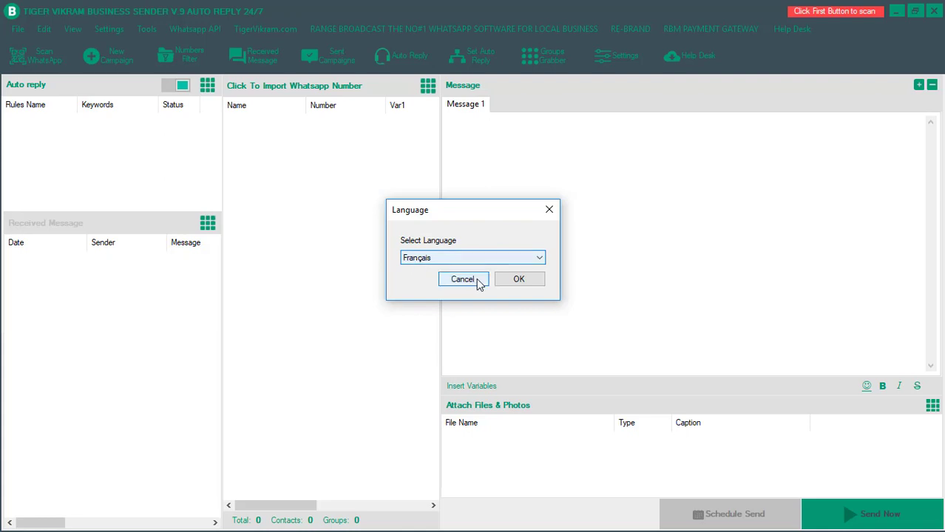
left_click(517, 281)
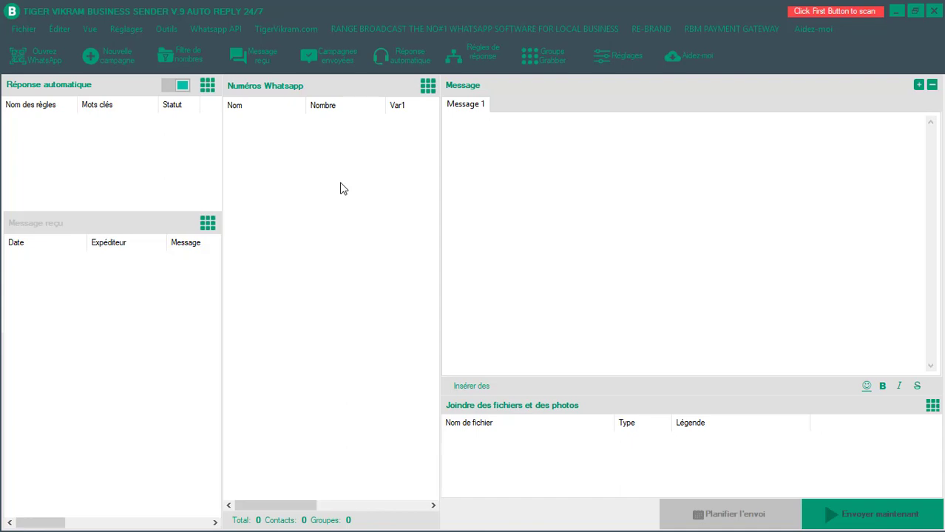
- Open the WhatsApp Web login window and reload its QR code to scan with the phone
left_click(39, 56)
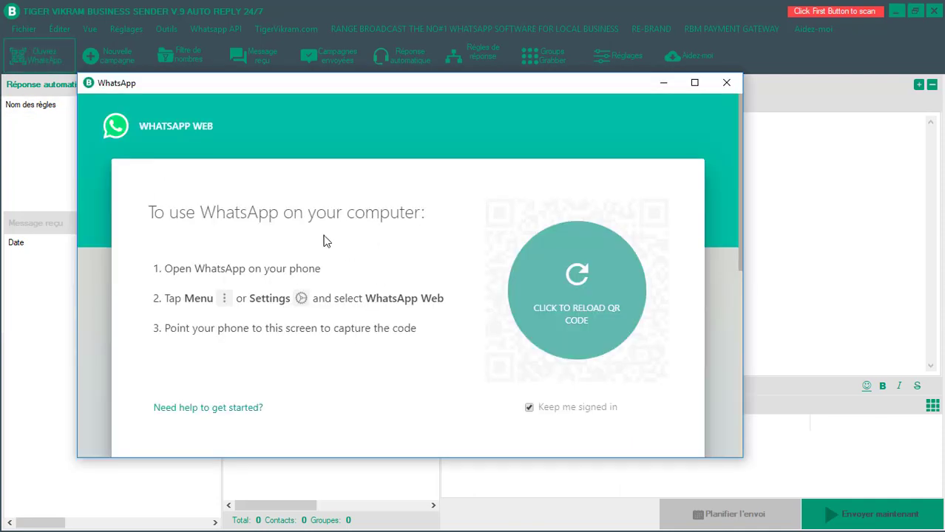
left_click(541, 299)
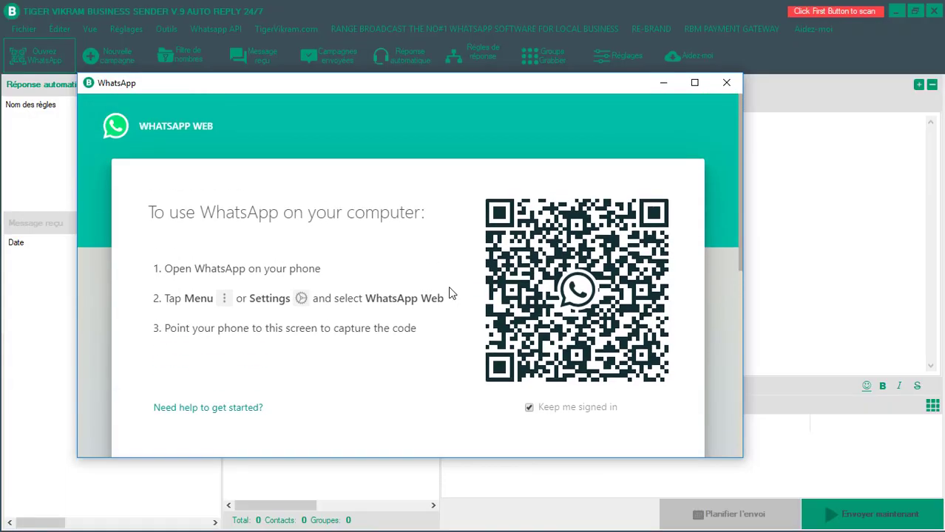
scroll(451, 293, "down", 5)
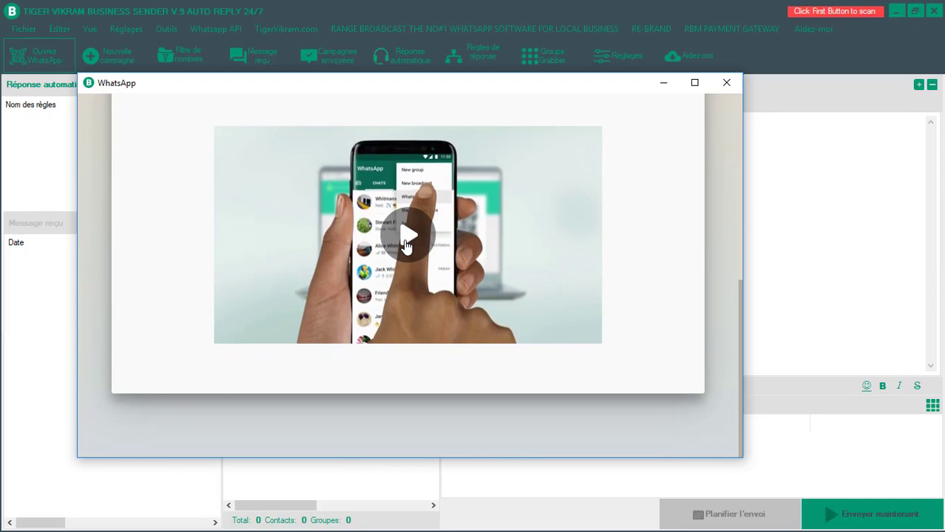
scroll(406, 251, "up", 1)
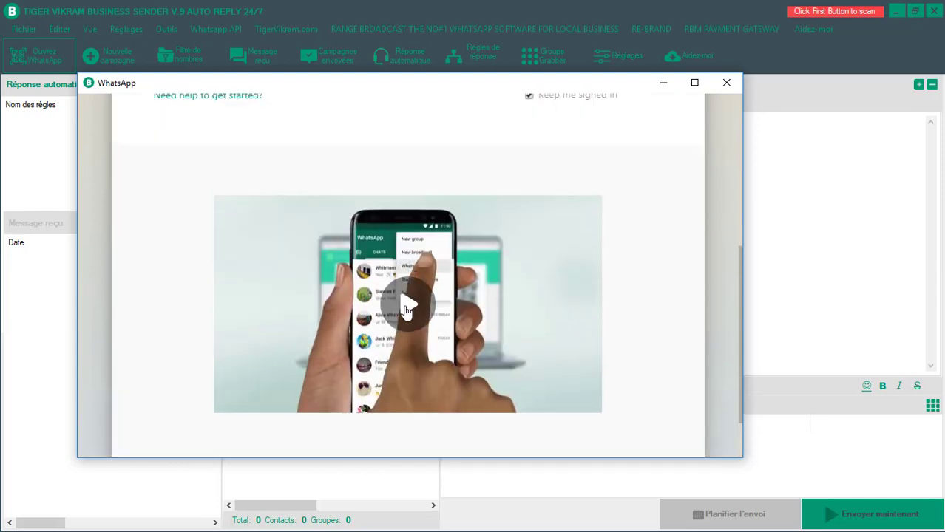
scroll(408, 318, "up", 1)
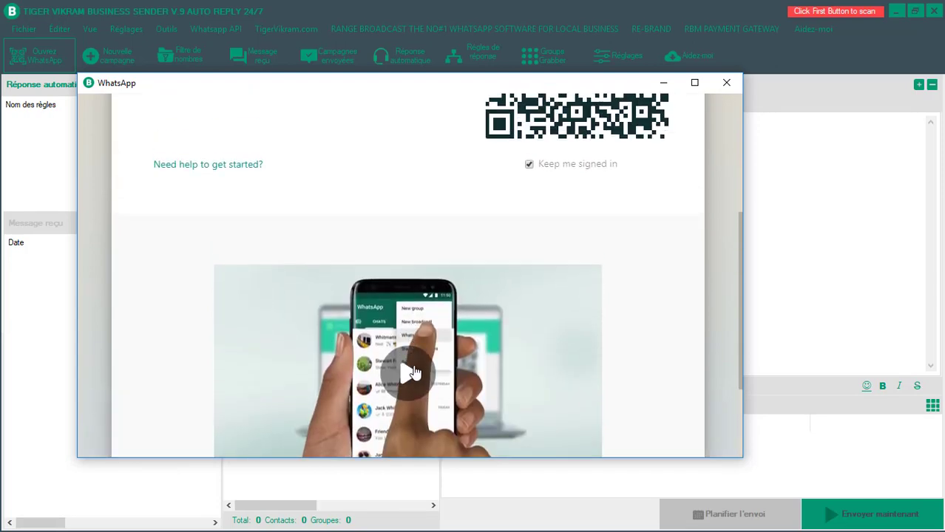
scroll(414, 373, "up", 3)
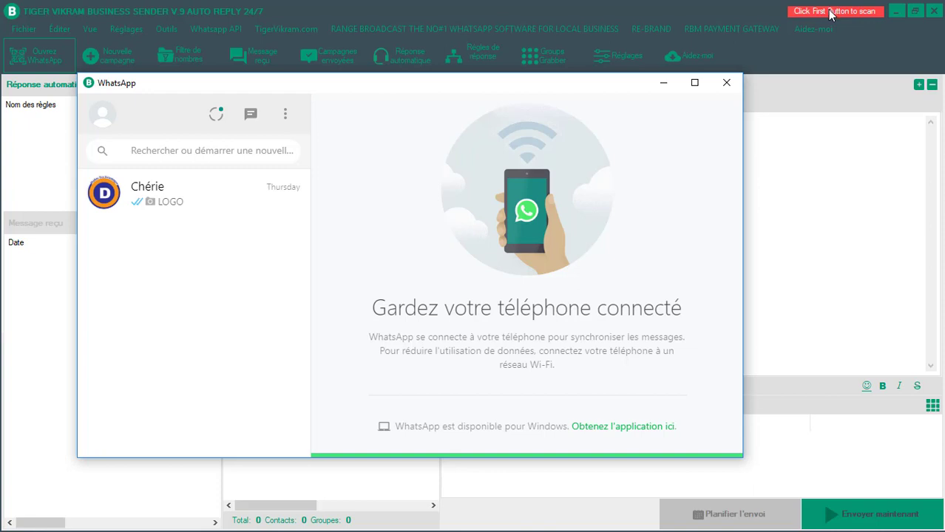
- Minimize WhatsApp Web, dismiss the phone notification, close the WhatsApp window, then quit the app
left_click(663, 82)
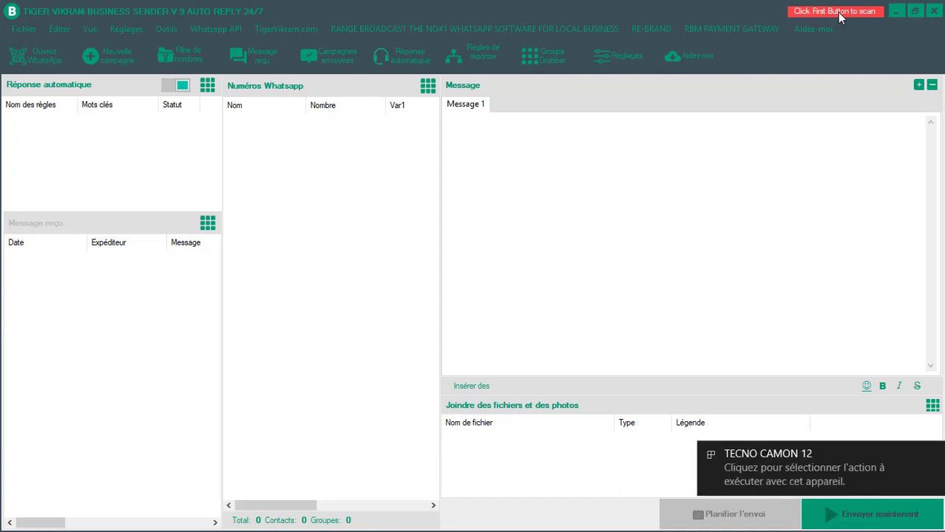
left_click(933, 453)
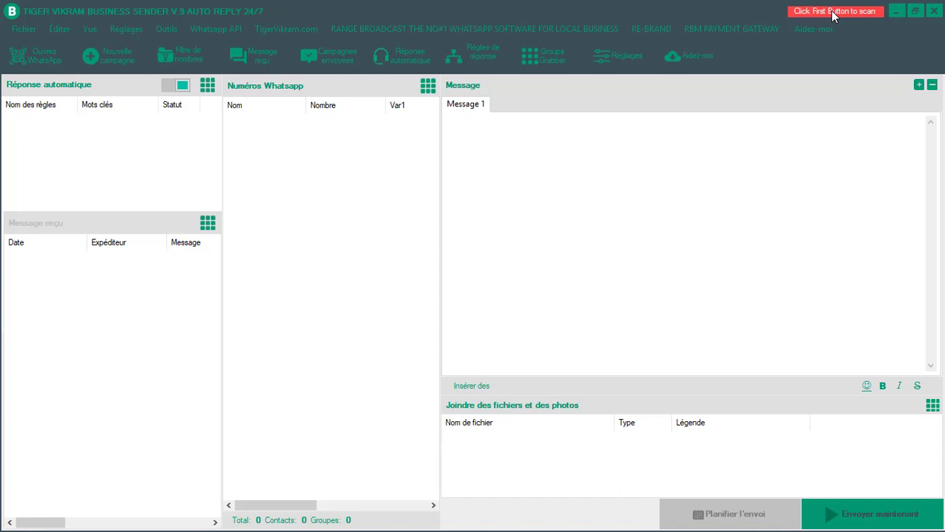
left_click(29, 57)
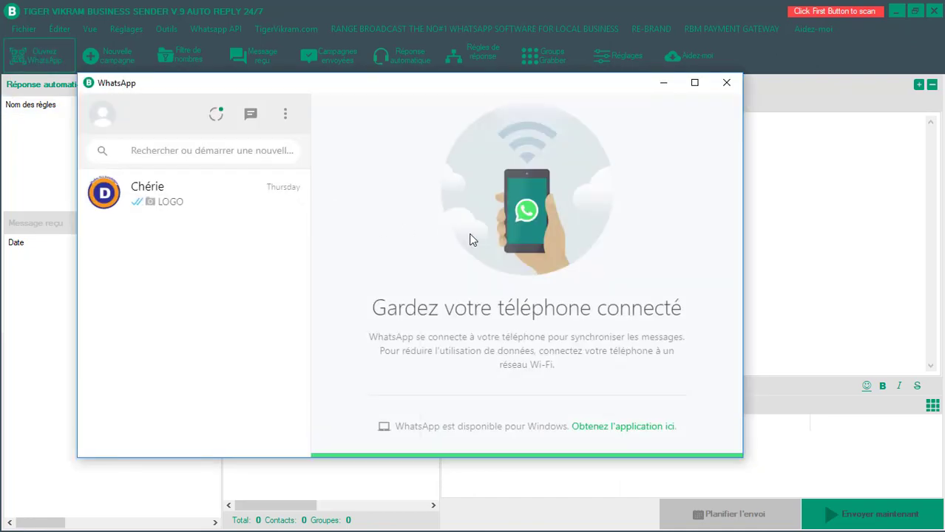
left_click(727, 84)
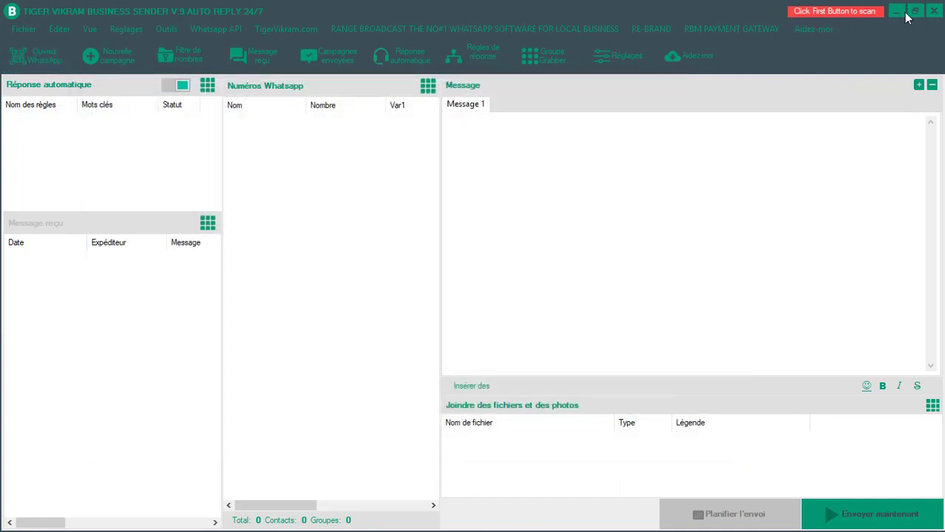
left_click(934, 11)
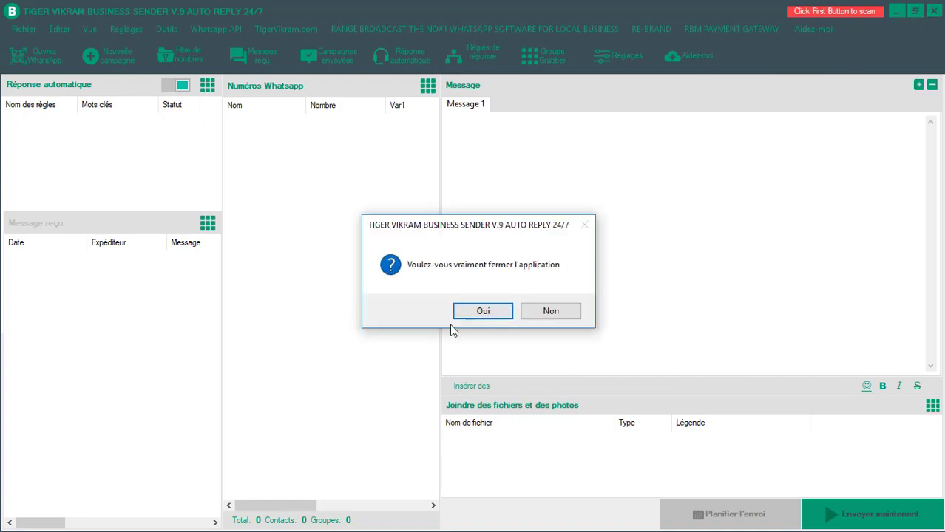
- Confirm quitting, relaunch TIGER VIKRAM from its desktop icon, and maximize the window
left_click(470, 310)
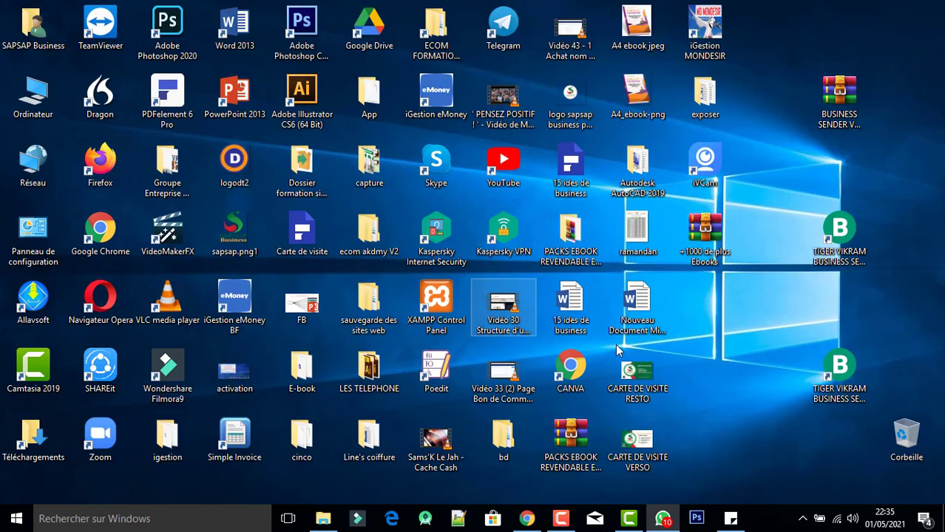
double_click(840, 233)
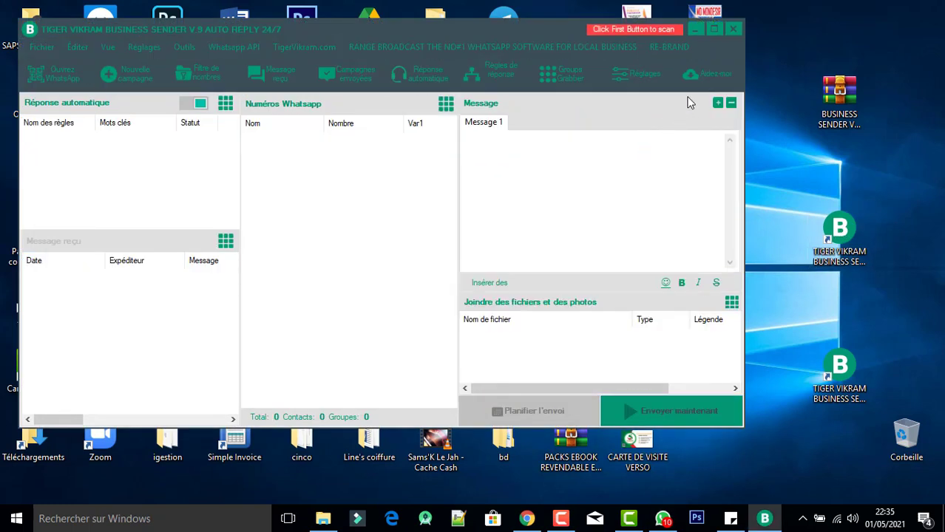
left_click(717, 31)
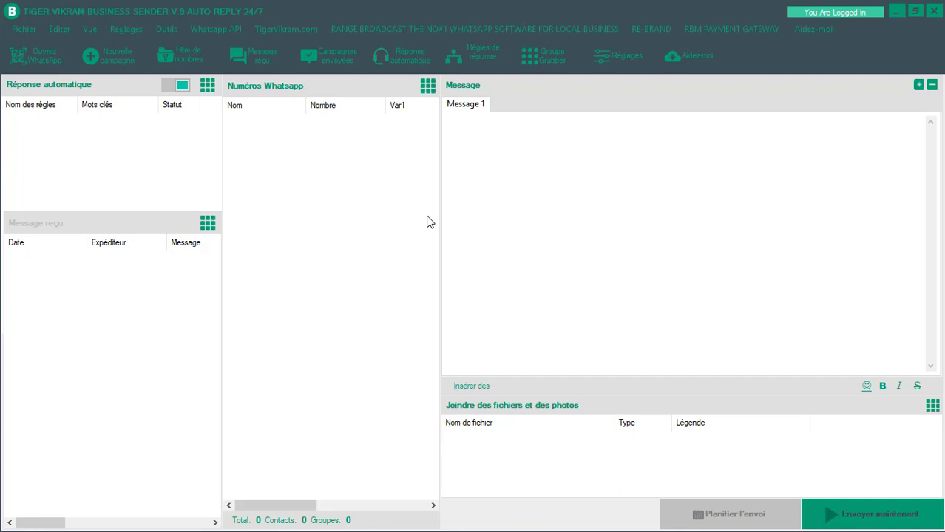
- Choose Fichier > Importer des numéros > Depuis les fichiers to import numbers from a file
left_click(26, 30)
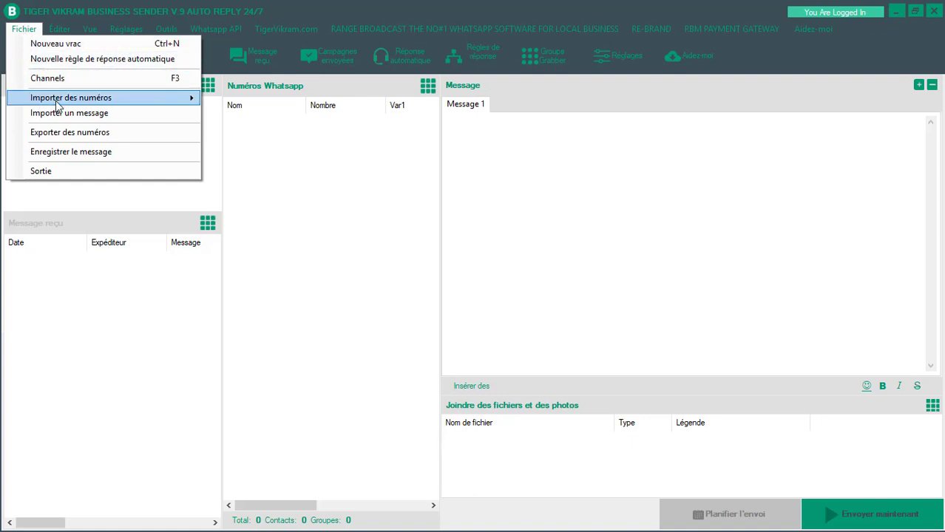
mouse_move(67, 103)
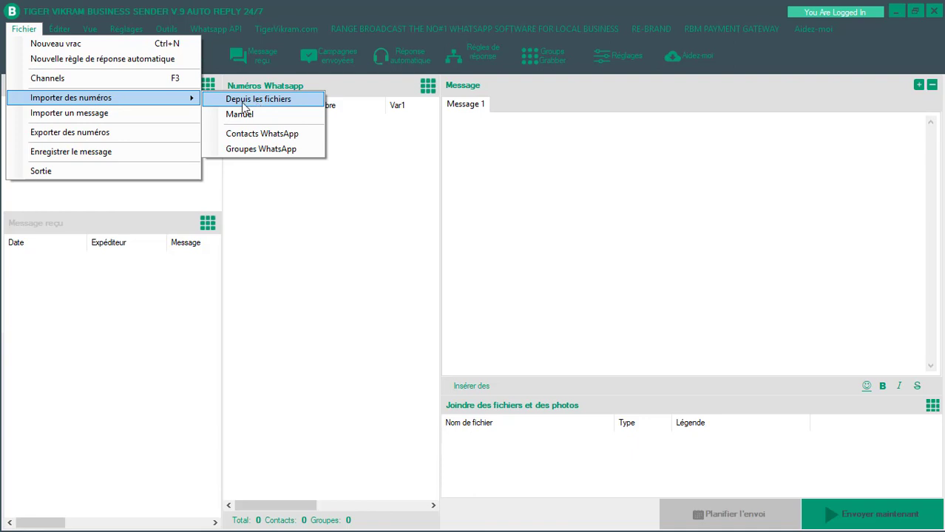
left_click(243, 103)
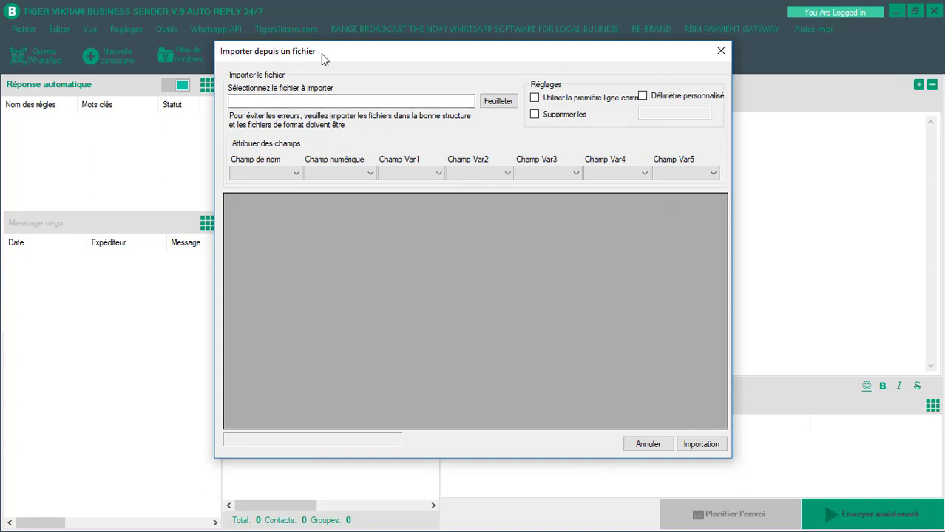
- Load the 'contact whatsapp' text file into the import preview and review its 4597 rows
left_click(489, 105)
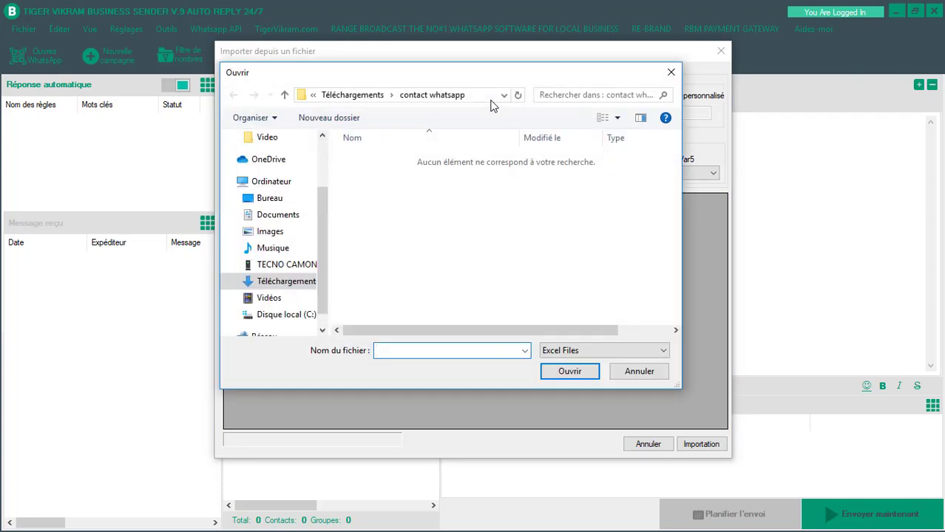
left_click(577, 352)
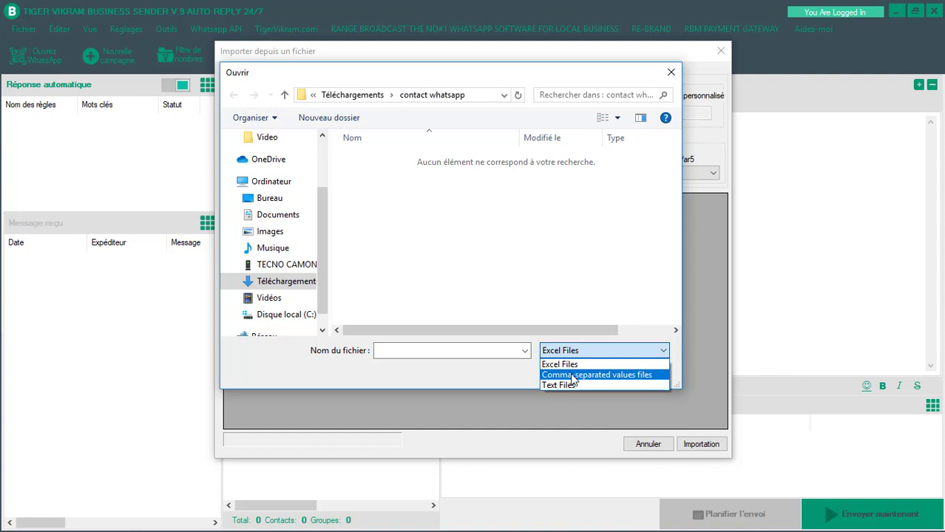
left_click(571, 375)
left_click(577, 350)
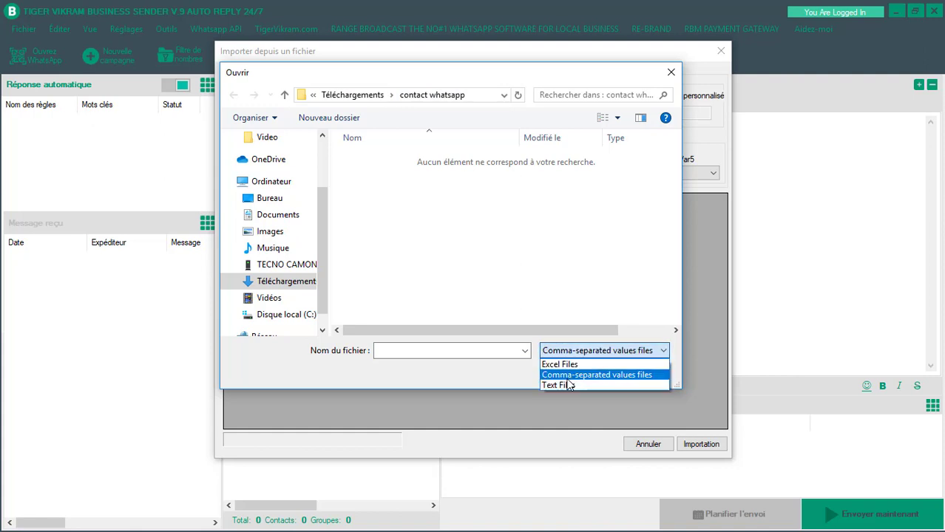
left_click(569, 385)
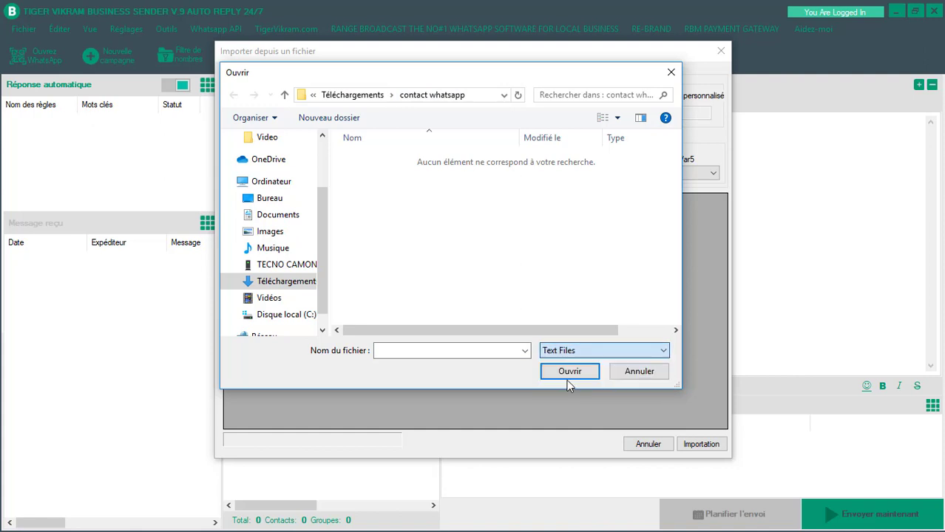
left_click(371, 164)
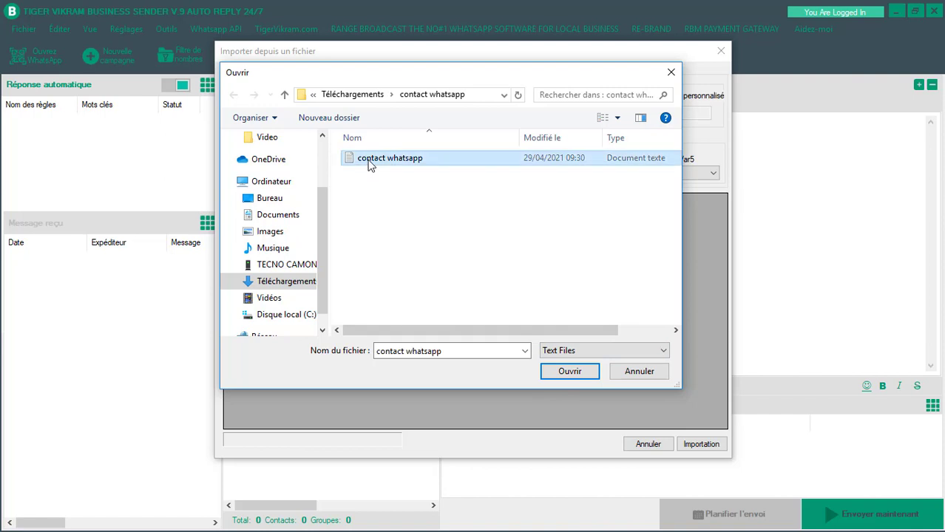
left_click(569, 374)
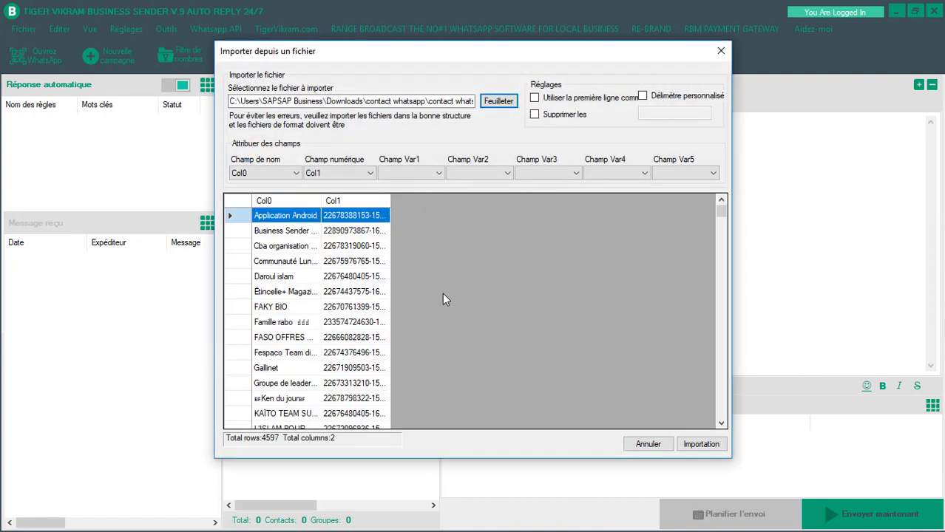
scroll(334, 348, "down", 1)
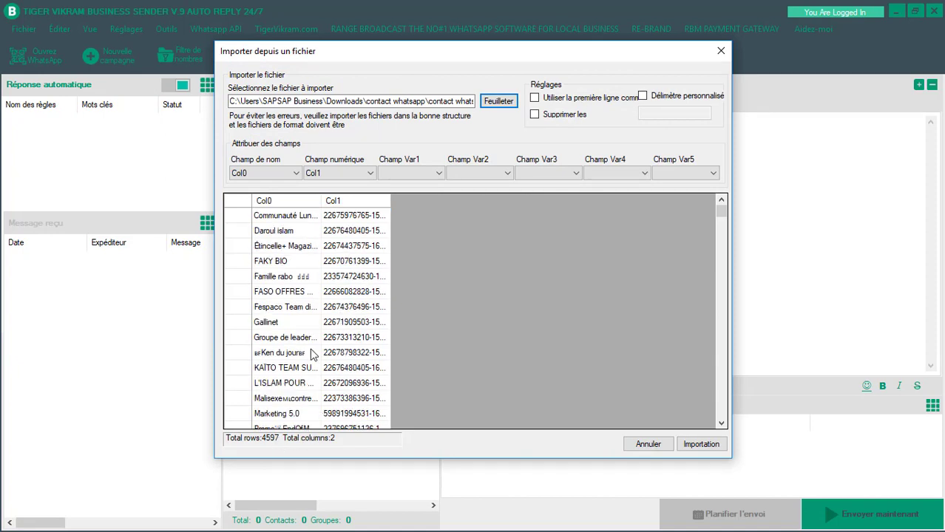
- Cancel the file import so no contacts load, then reopen the Fichier import options
left_click(651, 447)
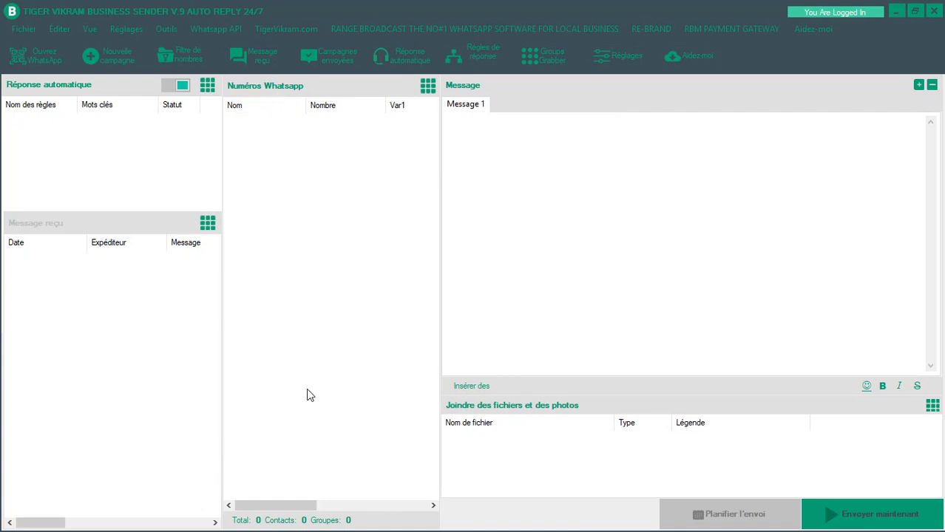
left_click(547, 149)
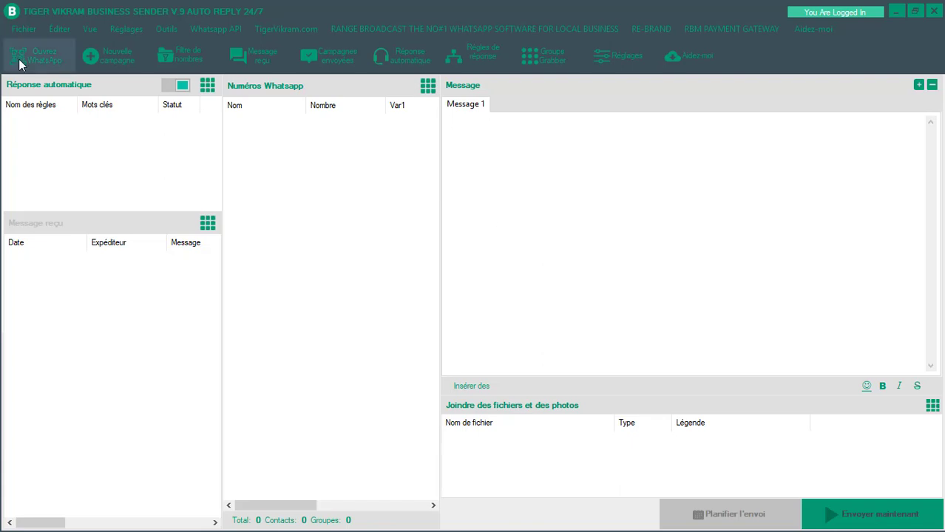
left_click(24, 30)
mouse_move(116, 106)
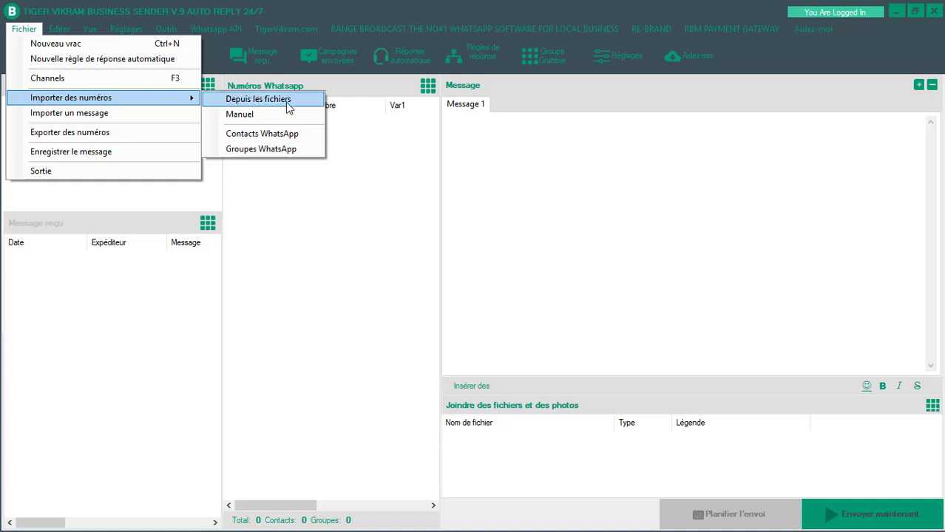
- Manually import two contacts, each entered as a name and phone number on its own line
left_click(254, 114)
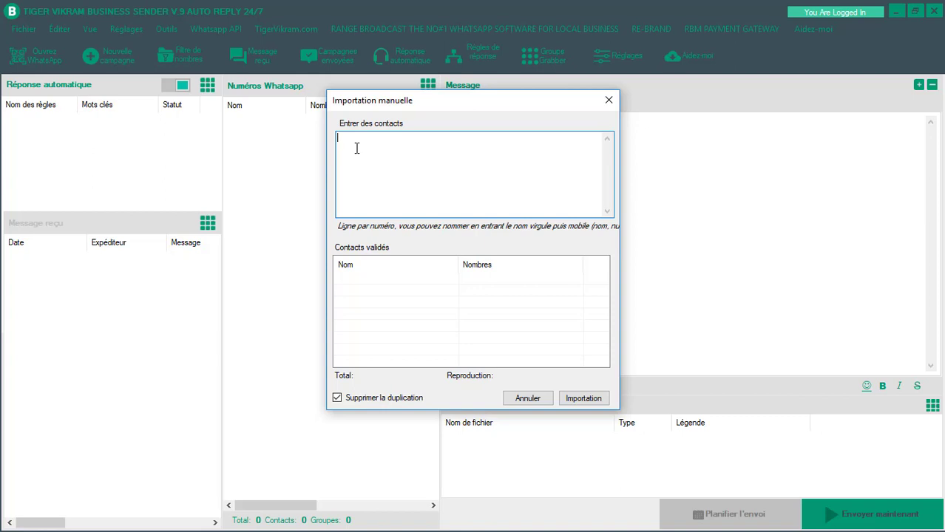
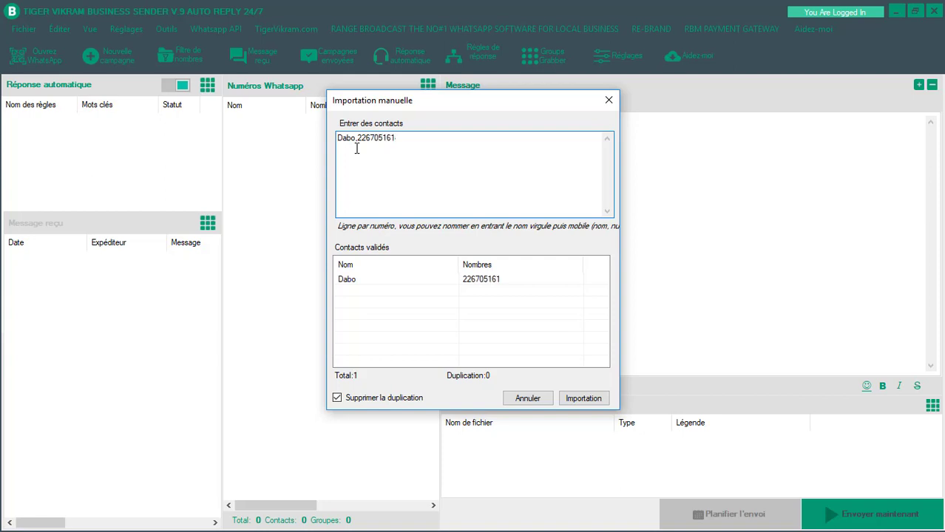
key("Return")
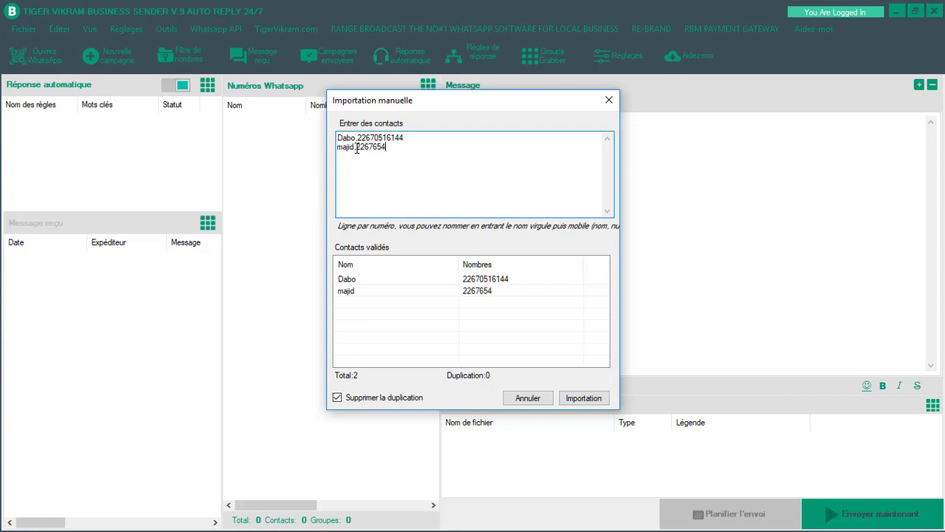
left_click(581, 399)
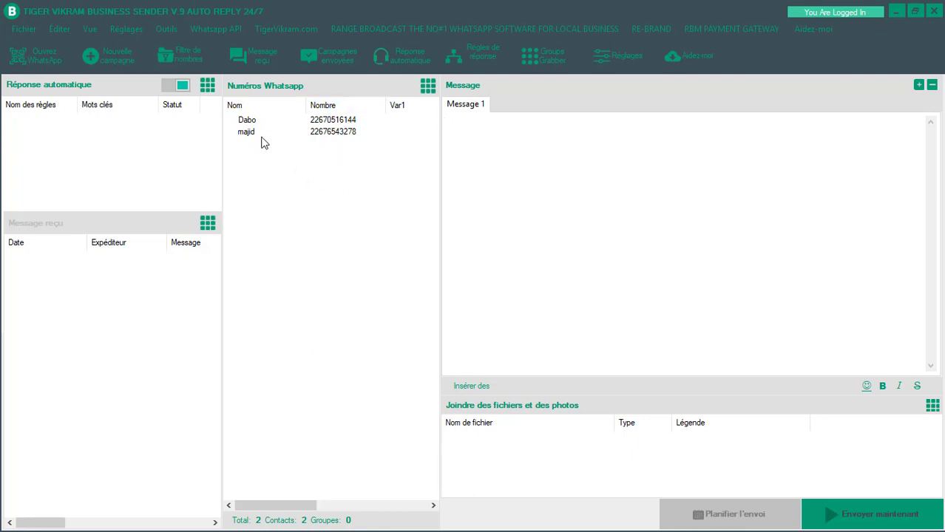
- Select both hand-entered contacts, delete them with Supprimer and confirm, then reopen the Fichier menu
left_click_drag(261, 143, 326, 122)
right_click(327, 123)
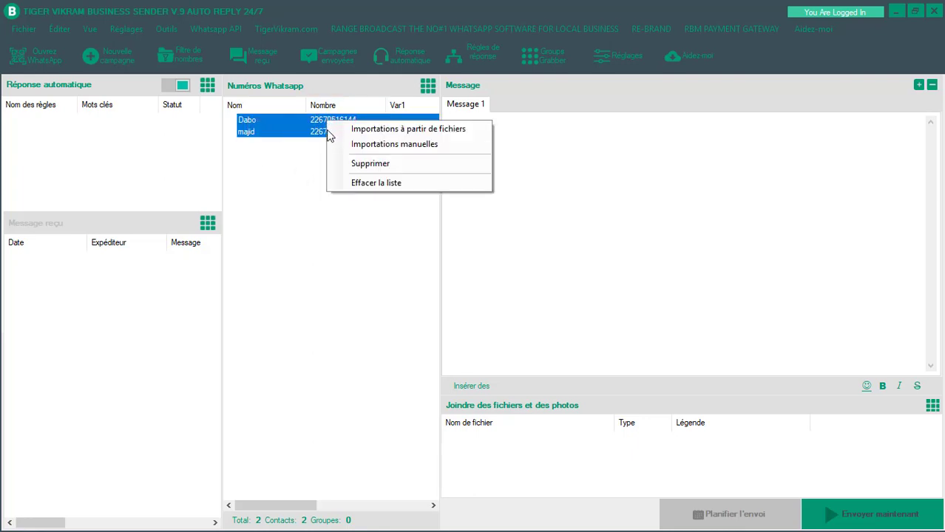
left_click(375, 164)
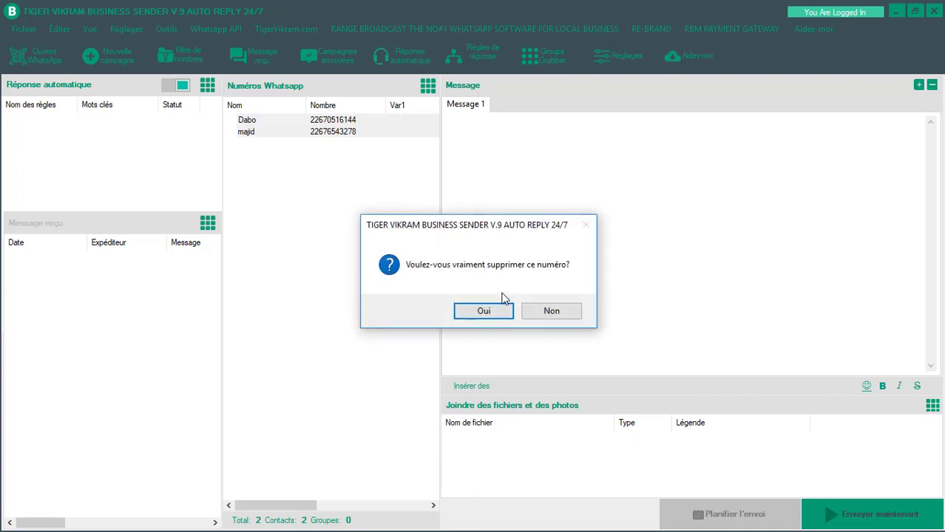
left_click(489, 311)
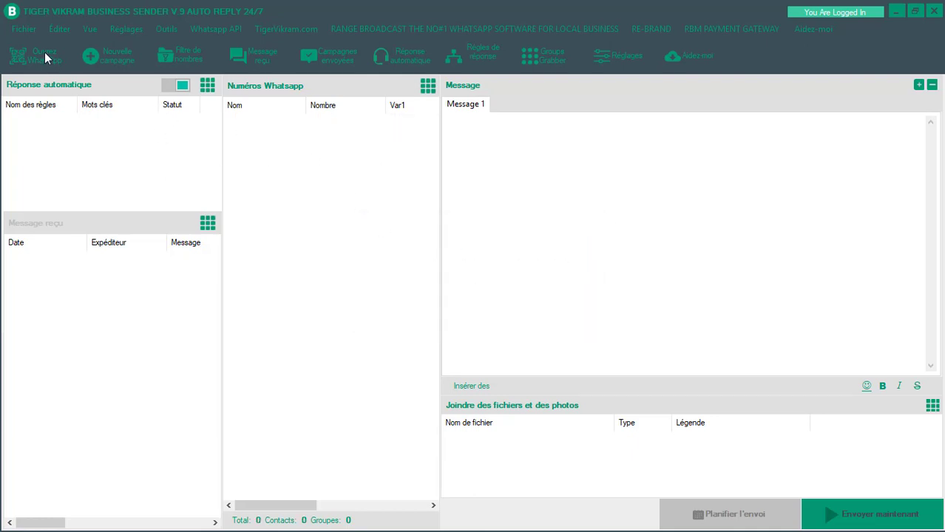
left_click(24, 29)
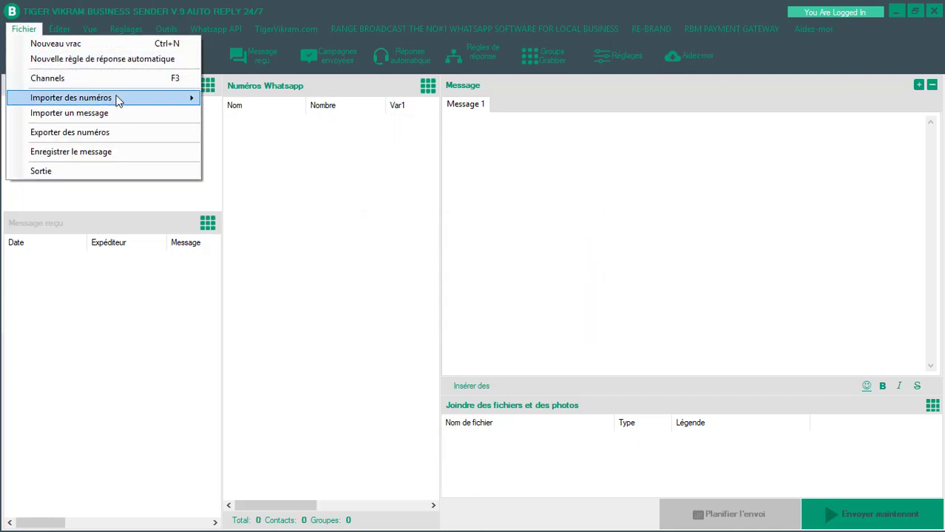
- Import the linked account's 493 contacts via Importer des numéros > Contacts WhatsApp
mouse_move(184, 98)
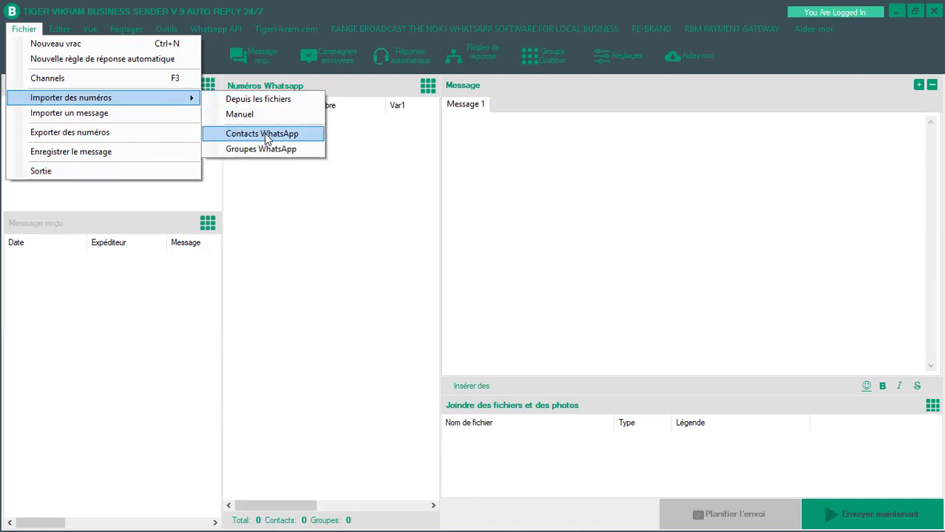
left_click(266, 134)
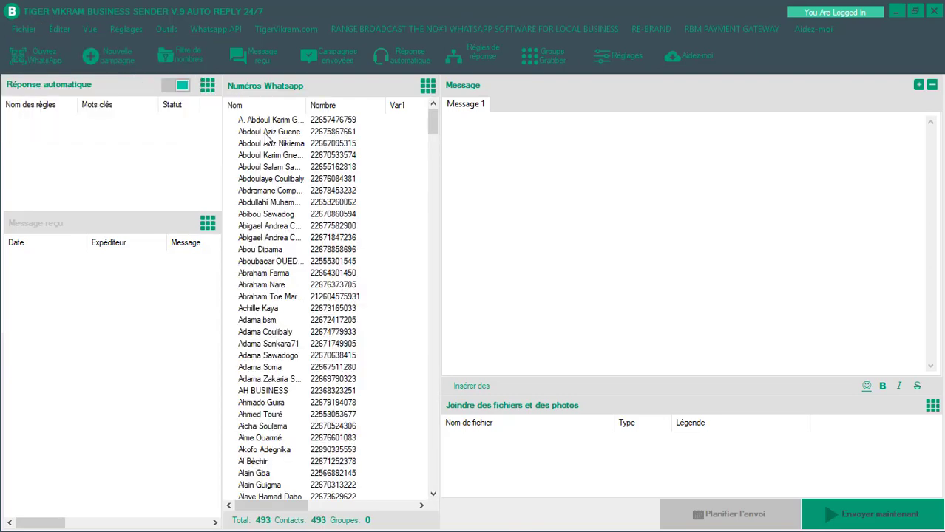
scroll(291, 162, "down", 10)
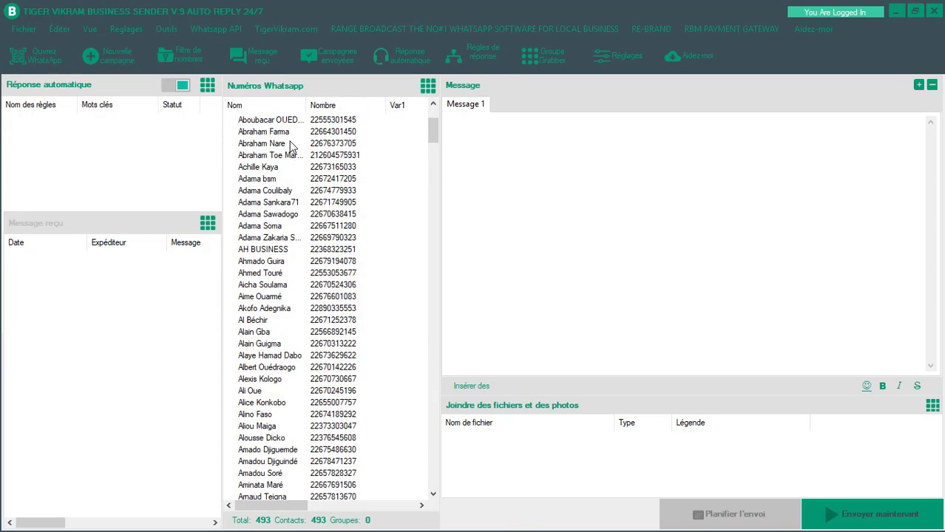
scroll(290, 167, "up", 3)
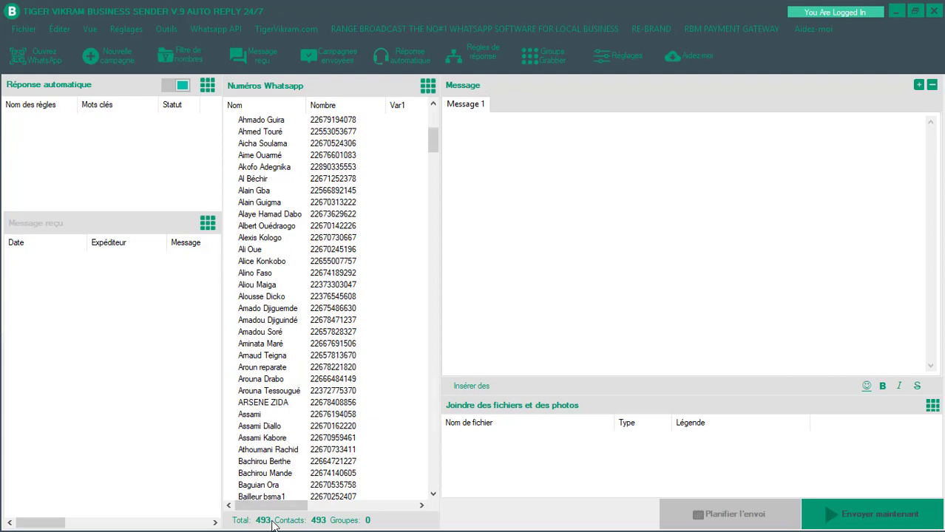
scroll(303, 272, "up", 3)
scroll(306, 260, "down", 3)
scroll(302, 222, "up", 7)
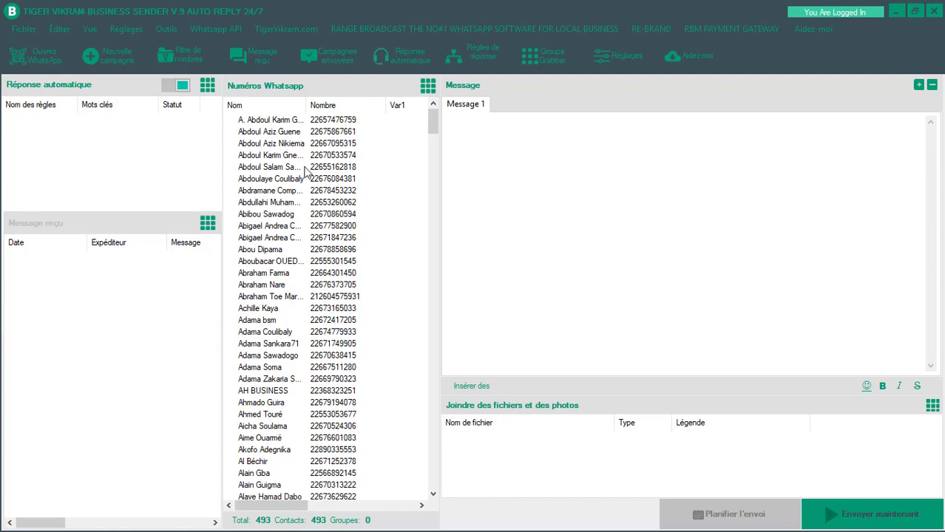
scroll(280, 211, "down", 8)
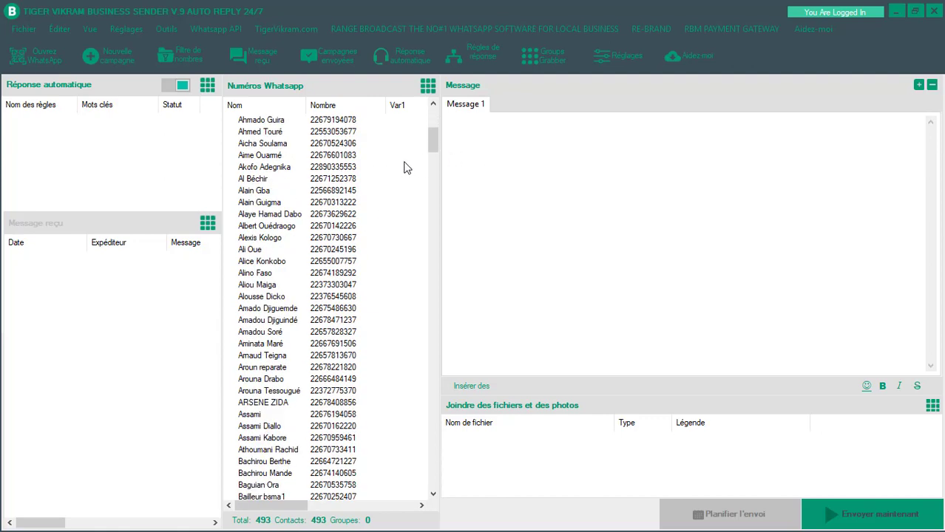
scroll(386, 164, "down", 10)
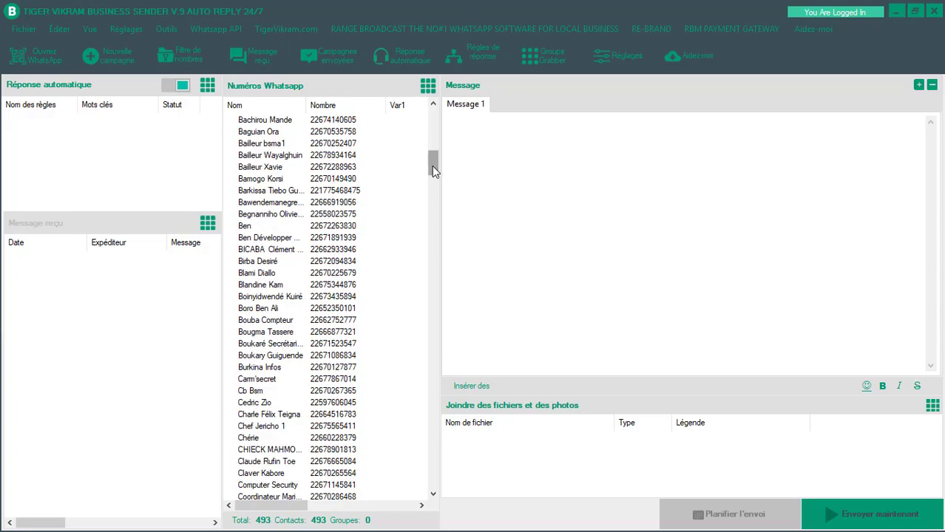
left_click_drag(434, 170, 404, 126)
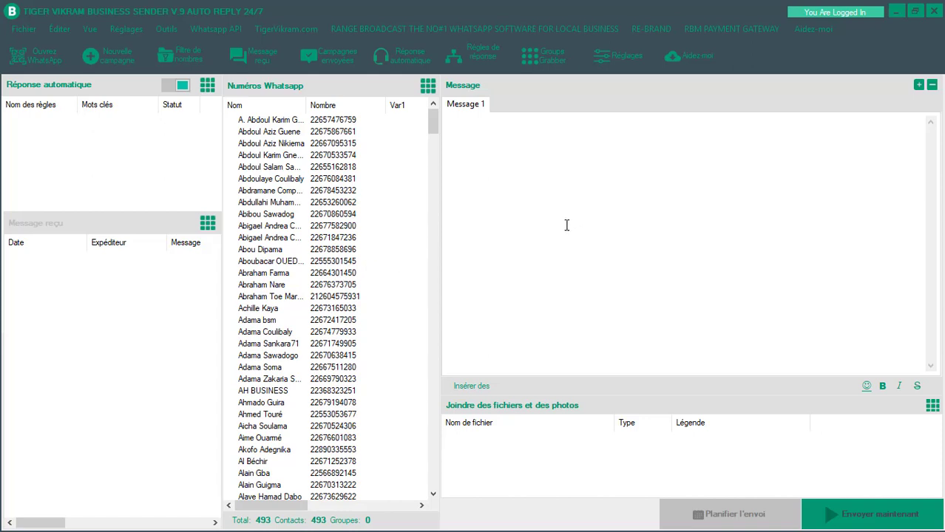
- Type 'Hello' in Message 1 and paste the French promotion with its three bit.ly links
left_click(496, 159)
type("Hello")
type("Faites la promotion de vos produits ou services sans payer la publicité grâce à un logiciel  que vous allez installer sur votre ordinateur en 30 seconds 👉Cliquer-ici pour obtenir le logiciel👈 https://bit.ly/3eOs4Tg https://bit.ly/3eOs4Tg https://bit.ly/3eOs4Tg")
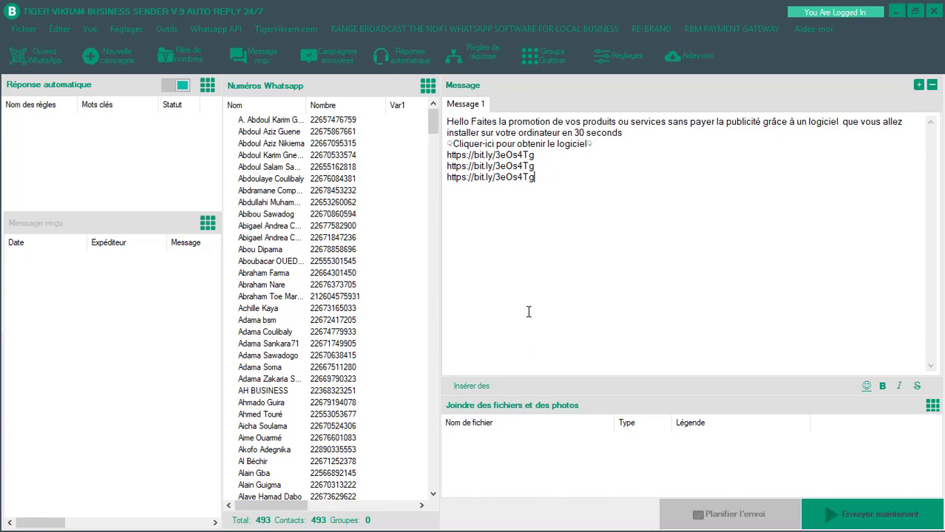
left_click(481, 385)
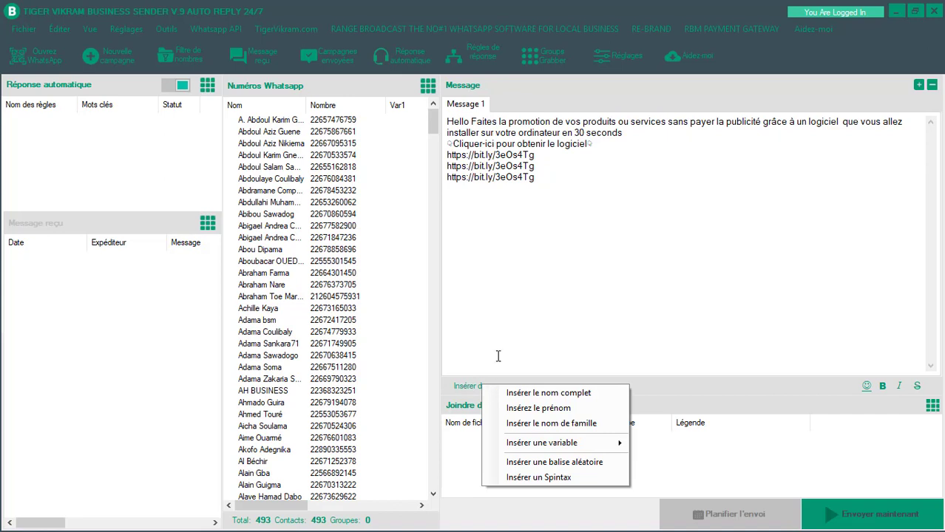
left_click(481, 386)
left_click(482, 388)
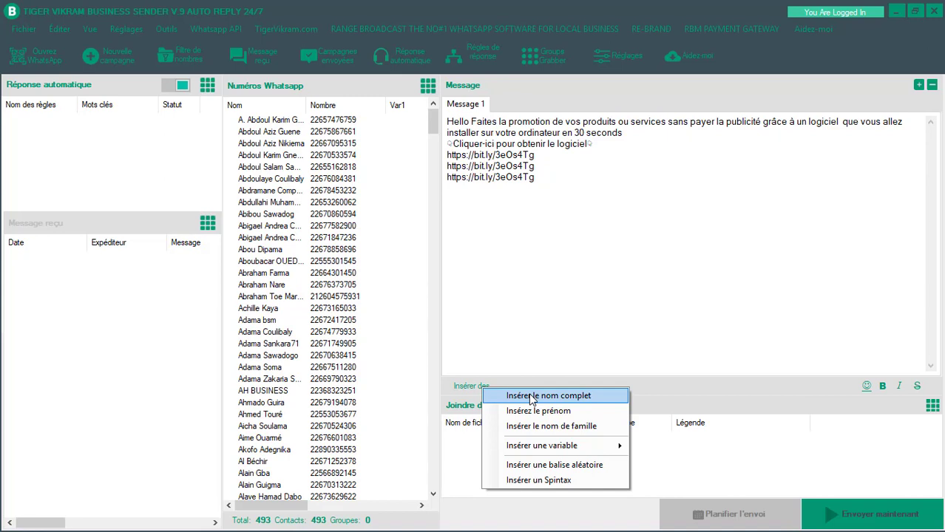
left_click(490, 214)
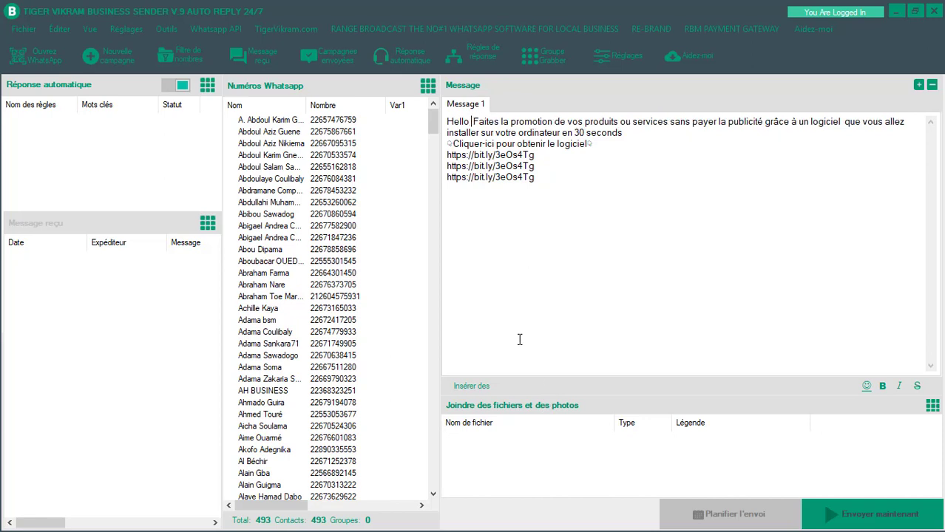
left_click(492, 389)
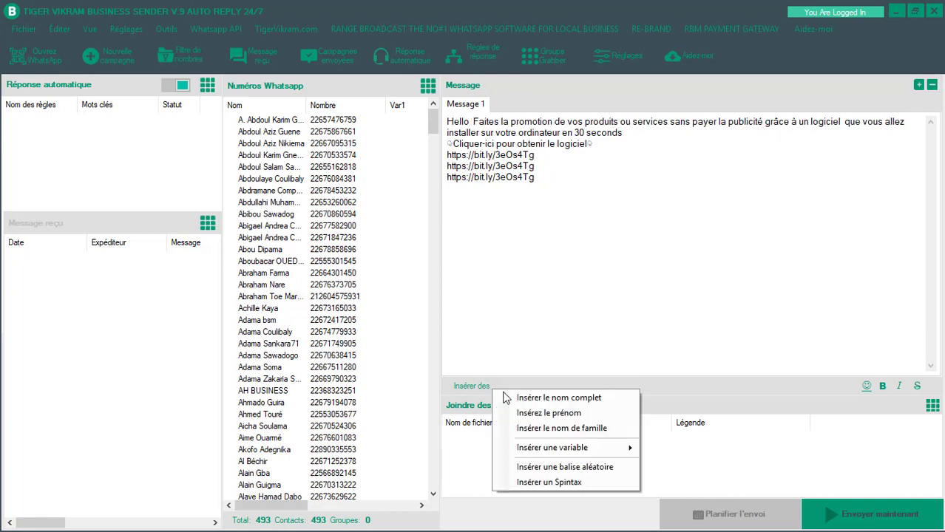
left_click(567, 417)
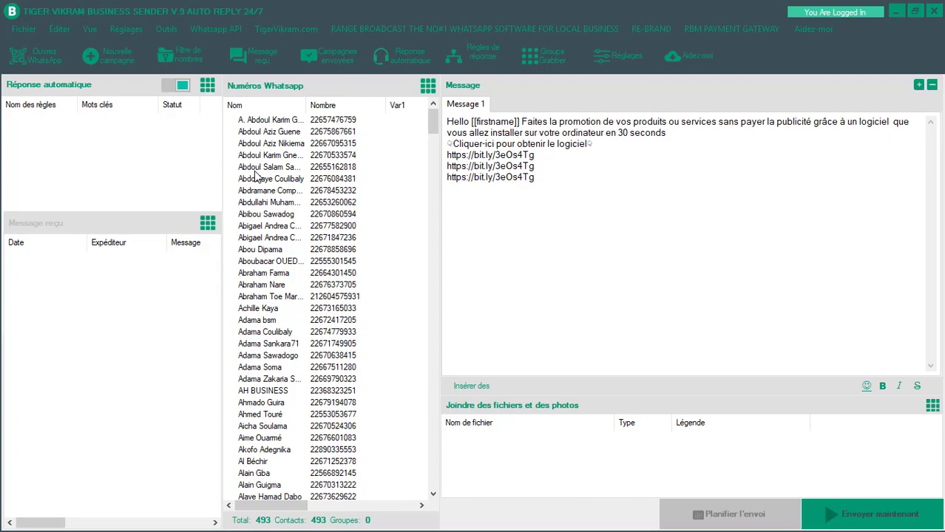
scroll(268, 308, "down", 4)
left_click_drag(433, 124, 400, 497)
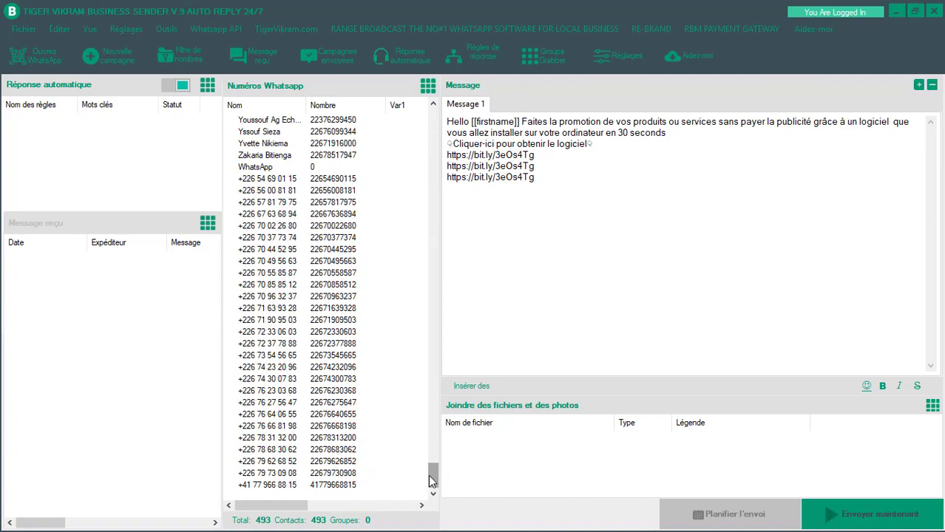
left_click_drag(431, 481, 442, 129)
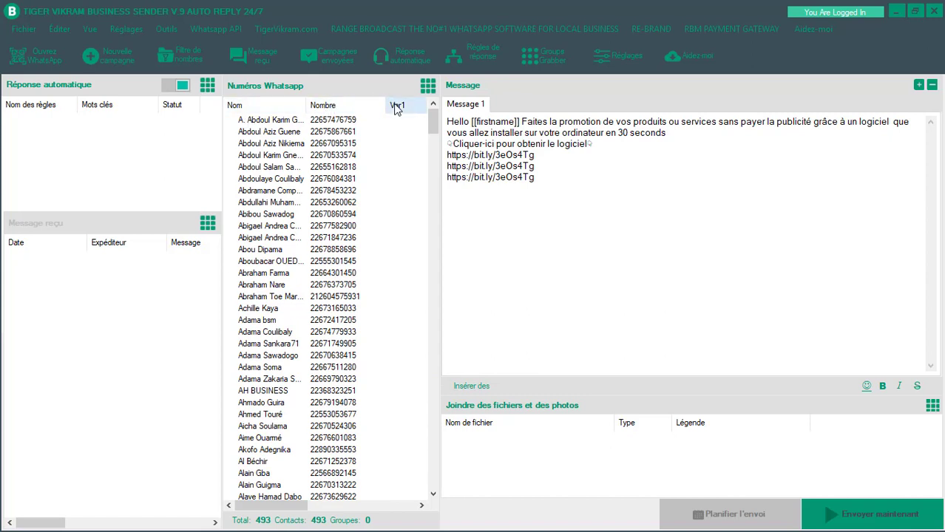
mouse_move(281, 508)
left_mouse_down()
mouse_move(393, 514)
mouse_move(278, 512)
left_mouse_up()
left_click(493, 392)
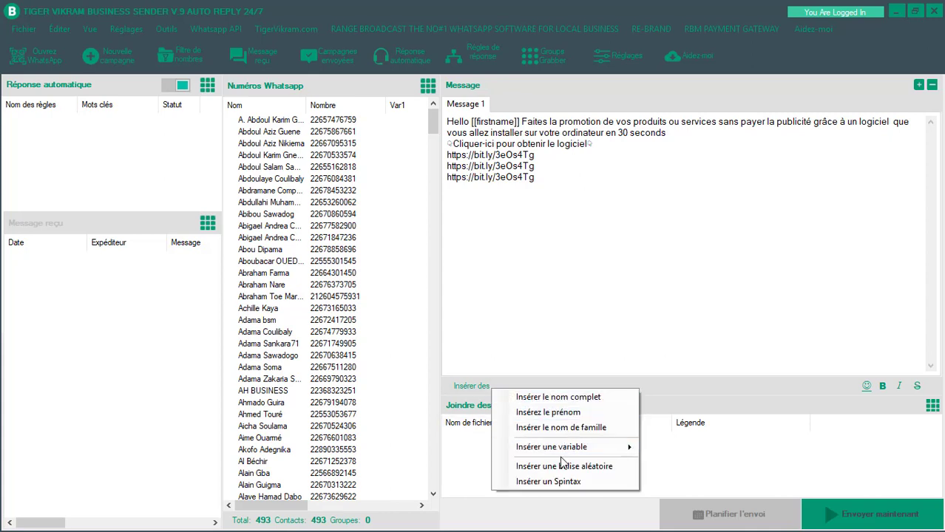
mouse_move(569, 453)
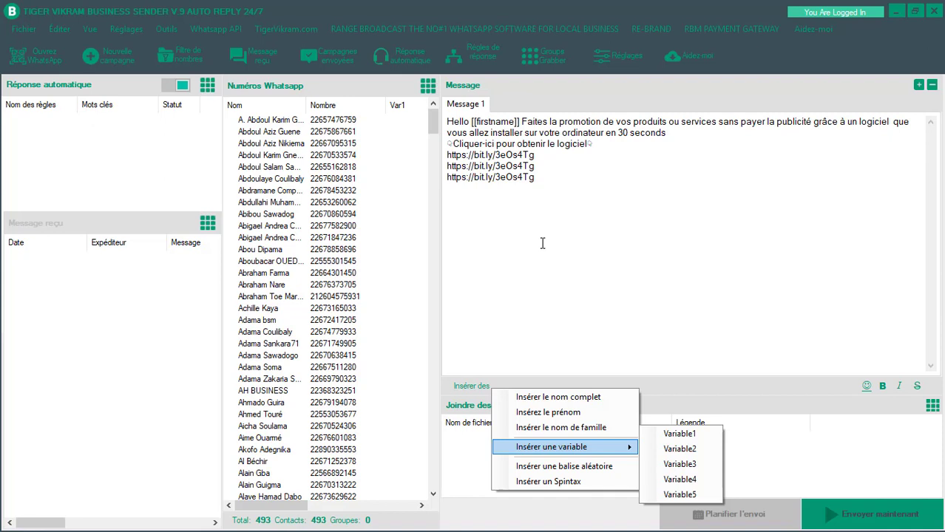
left_click(577, 183)
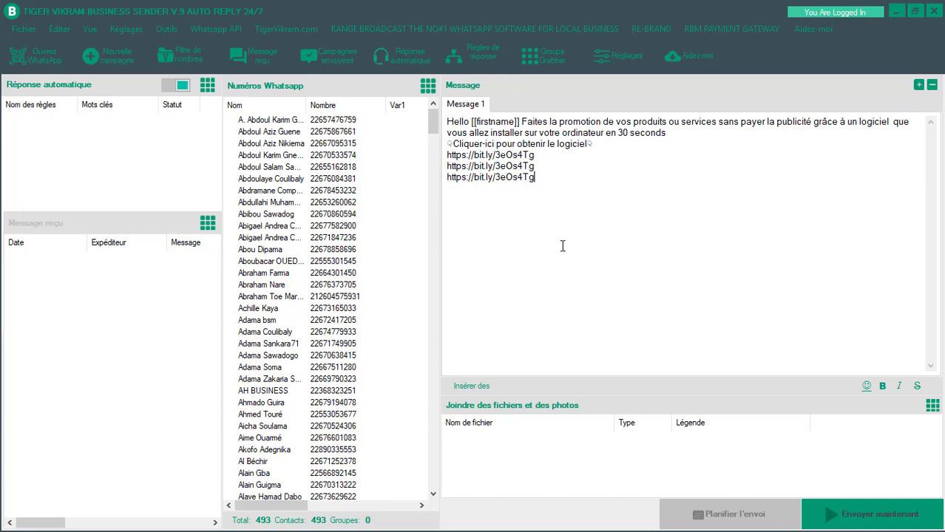
left_click(529, 178)
- Attach the 'Devenir un entrepreneur web rentable…' image from Téléchargements to the message as a photo
left_click(932, 407)
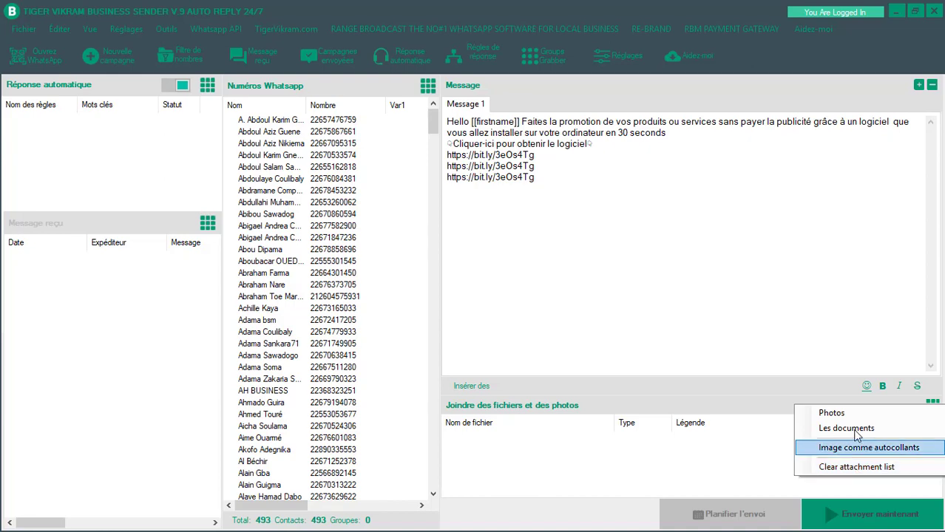
left_click(841, 415)
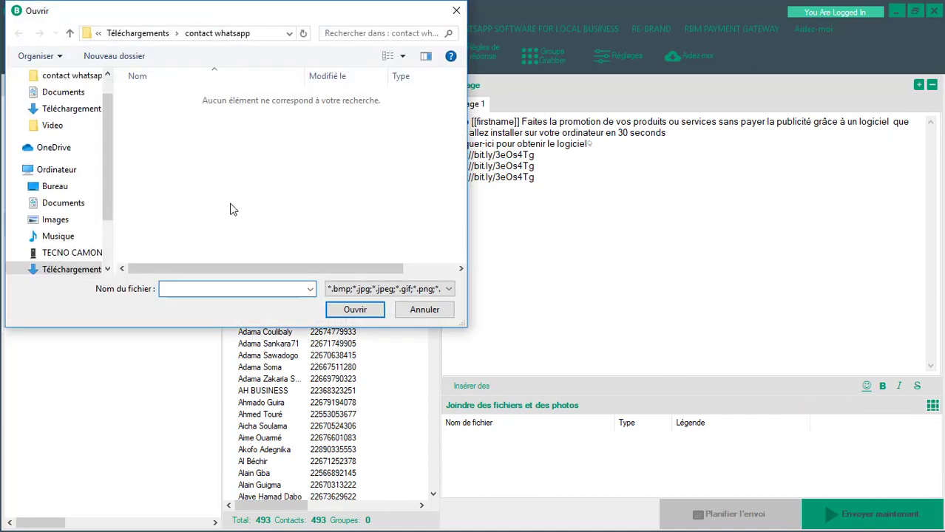
left_click(69, 109)
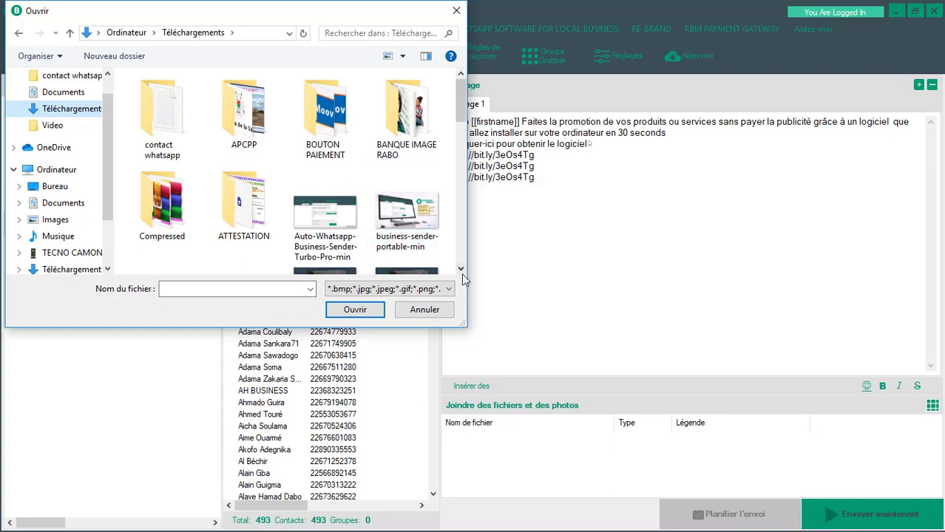
left_click(460, 270)
left_click(461, 270)
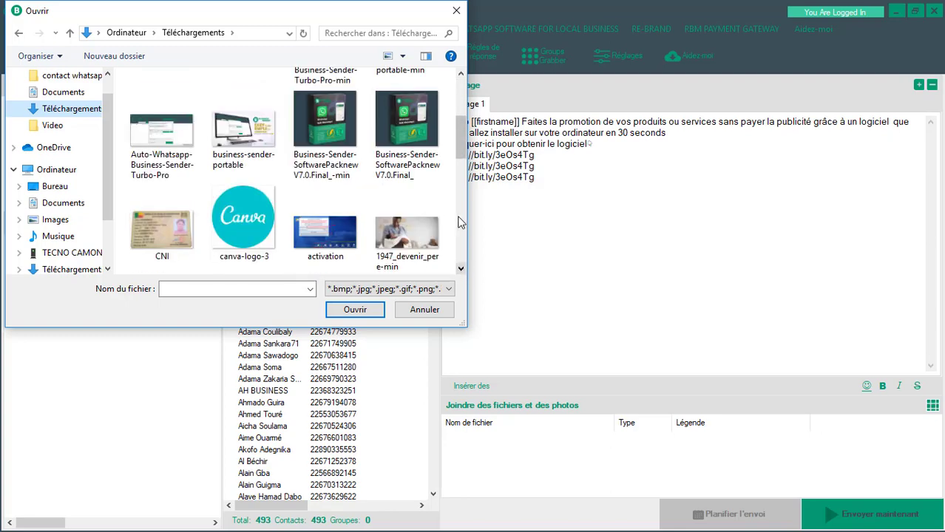
left_click_drag(463, 150, 463, 105)
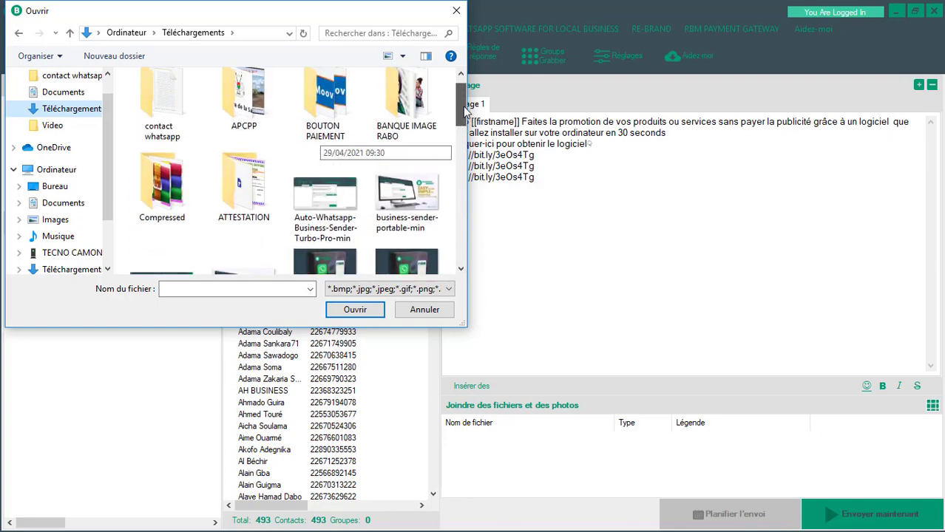
left_click(460, 270)
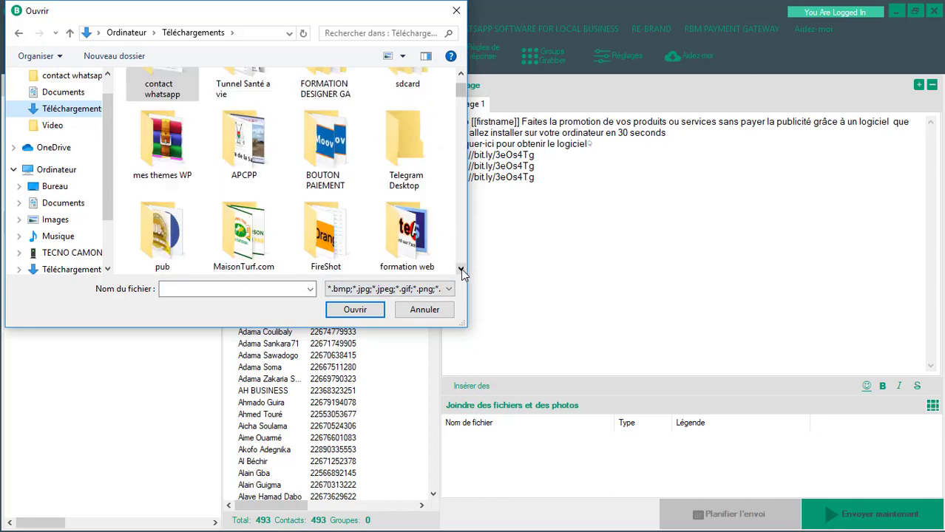
left_click(461, 269)
left_click(460, 270)
left_click(461, 270)
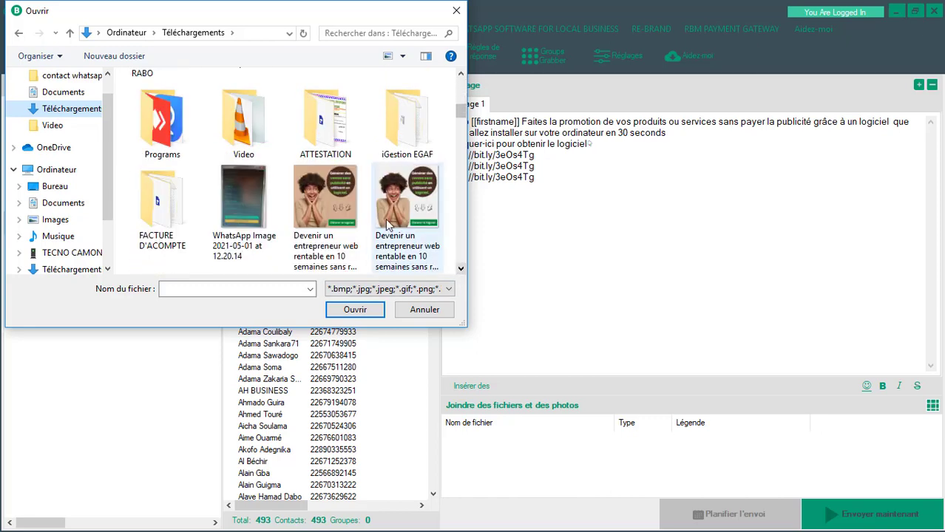
left_click(423, 213)
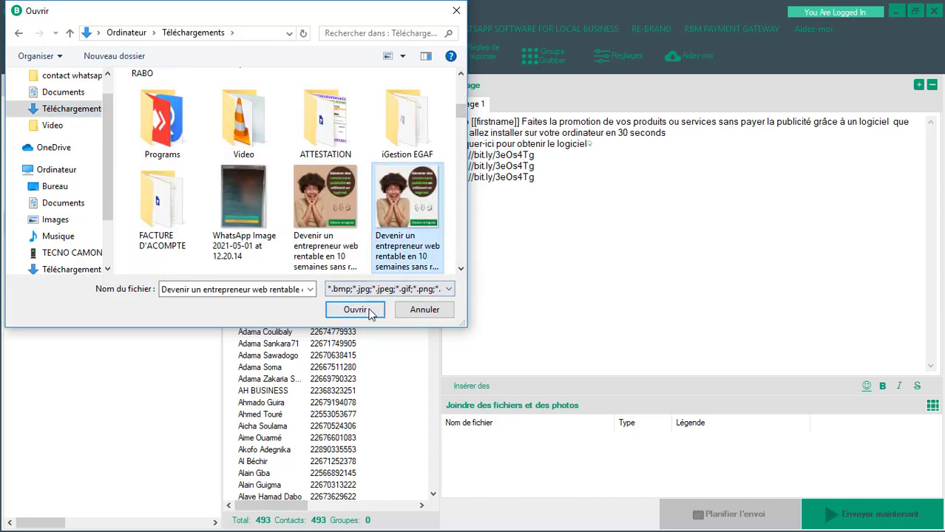
left_click(358, 310)
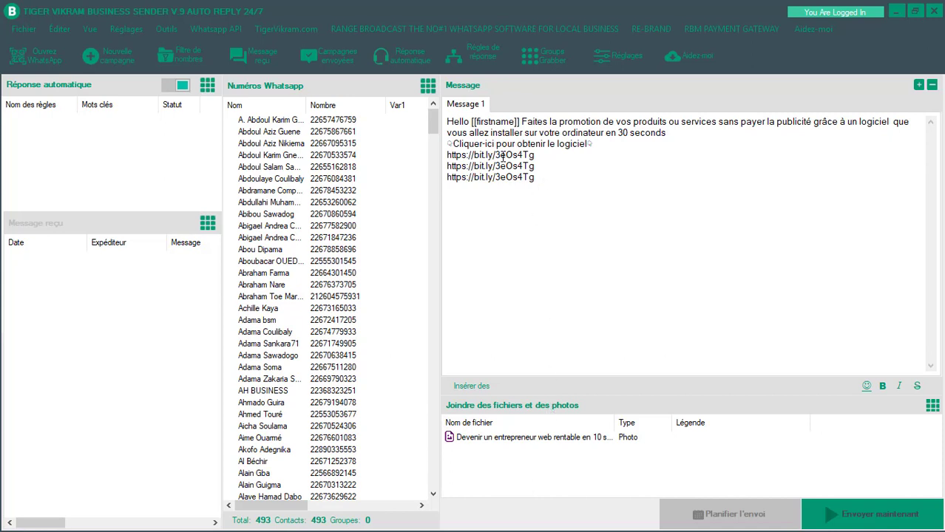
left_click_drag(557, 181, 437, 154)
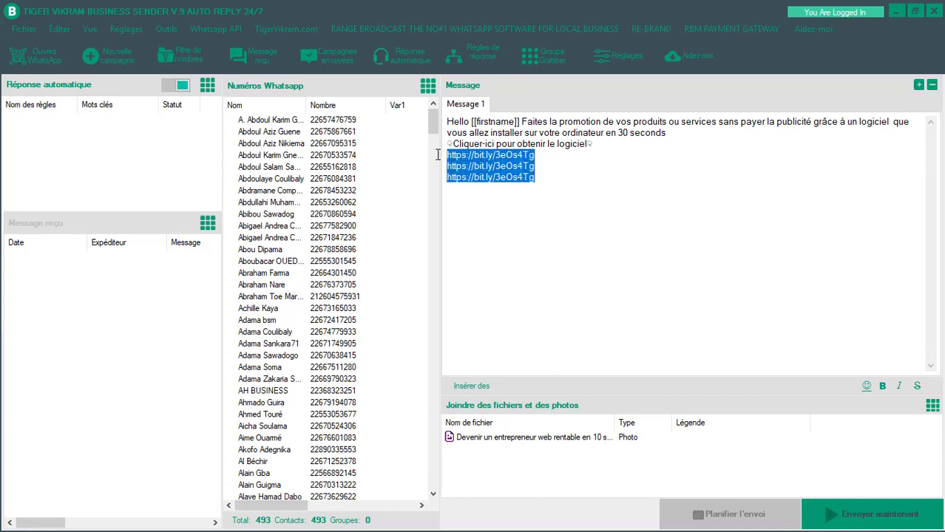
left_click(552, 244)
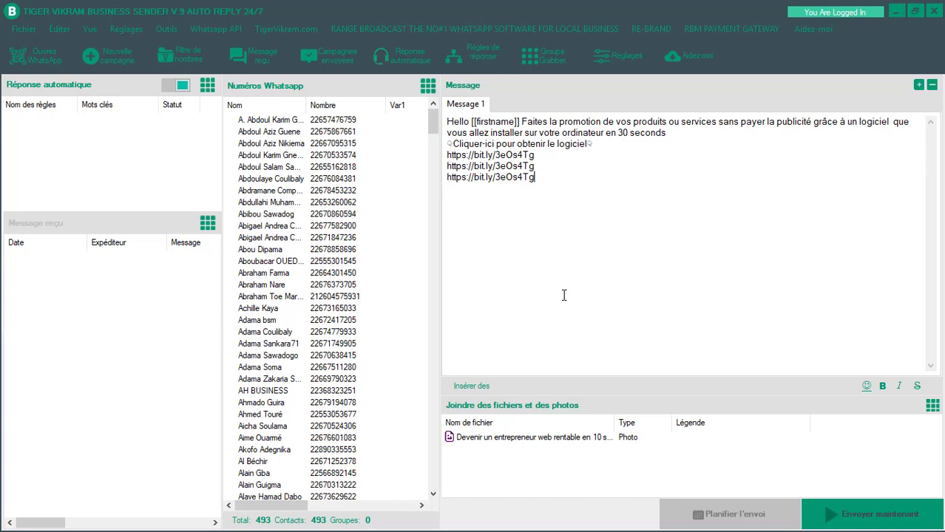
- Bring up the Planifier l'envoi scheduling dialog for the bulk send
left_click(731, 520)
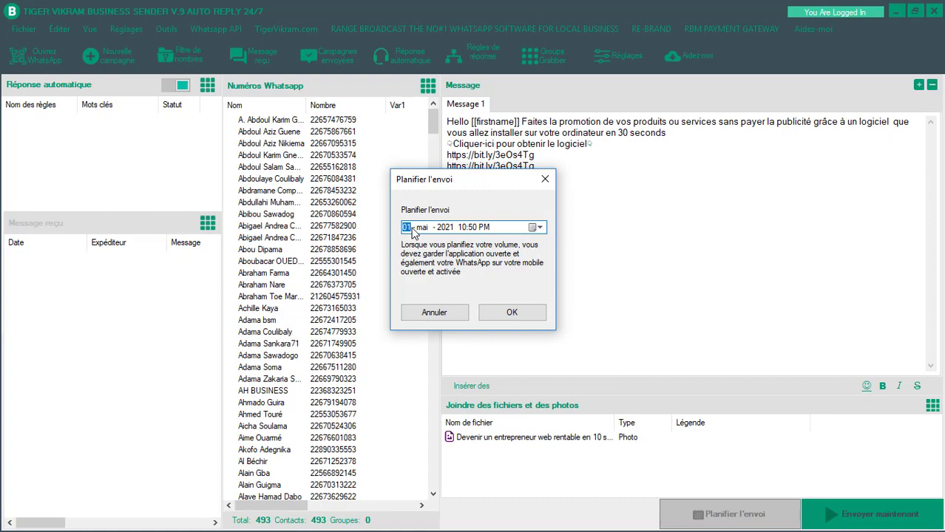
- Schedule the bulk send for 2 May 2021 at 10:50 PM and confirm with OK
left_click(534, 228)
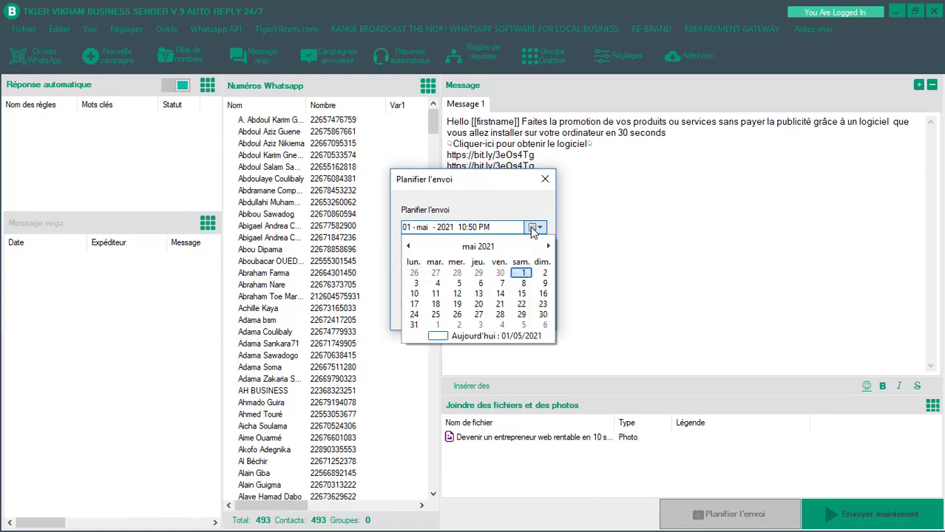
left_click(542, 274)
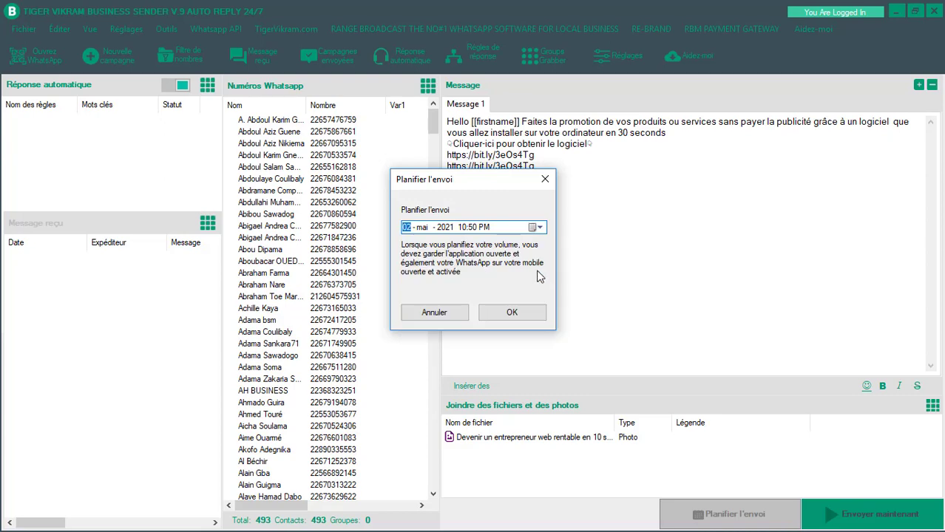
left_click(535, 227)
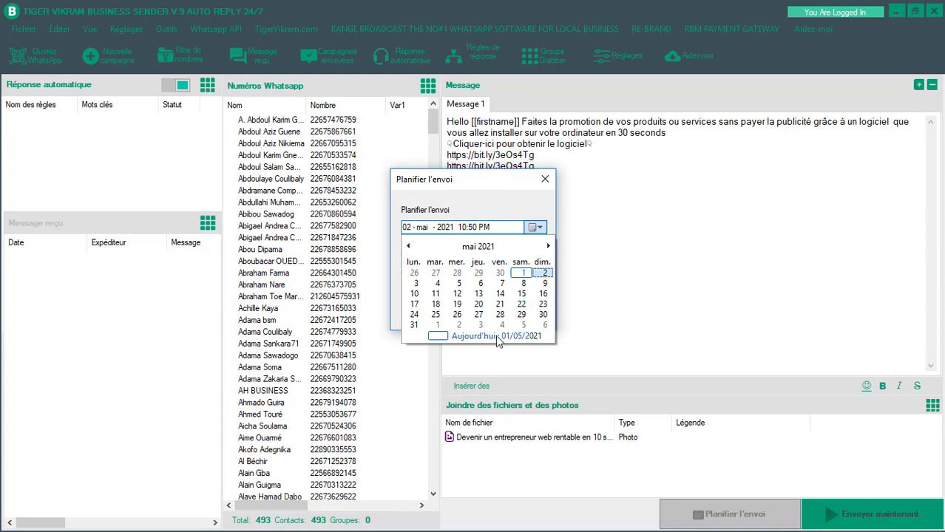
left_click(440, 231)
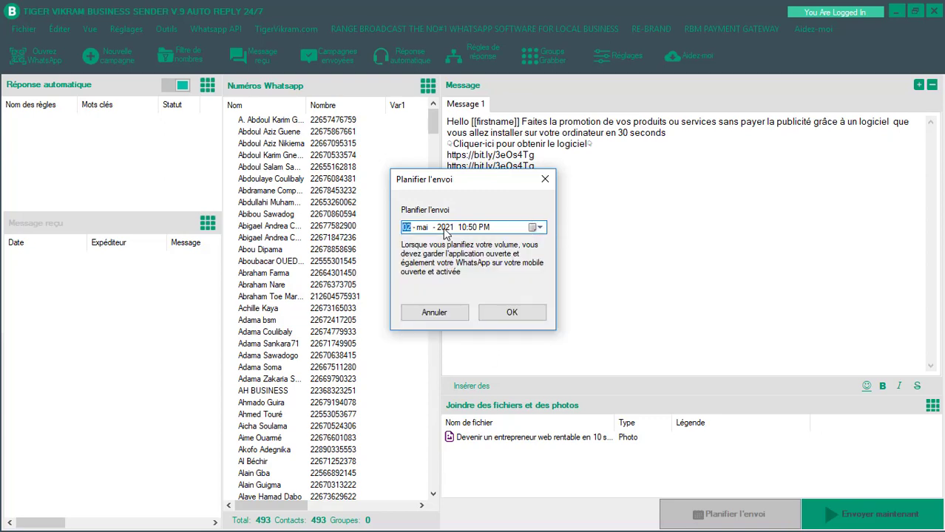
left_click(462, 229)
left_click(474, 228)
left_click(513, 313)
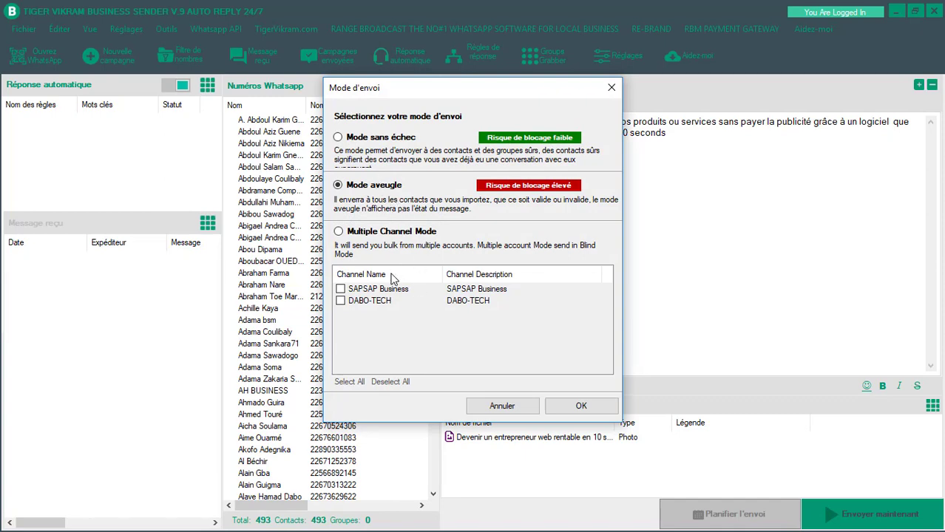
left_click(502, 406)
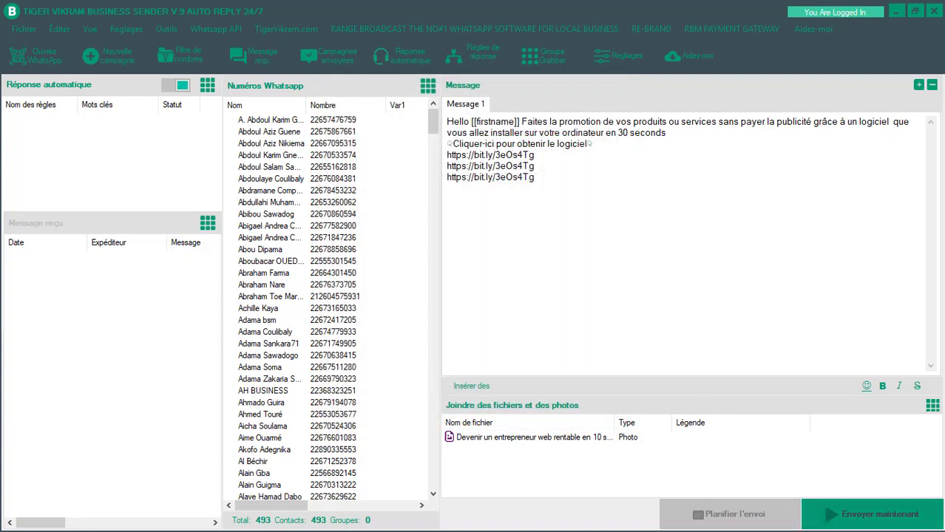
left_click(873, 521)
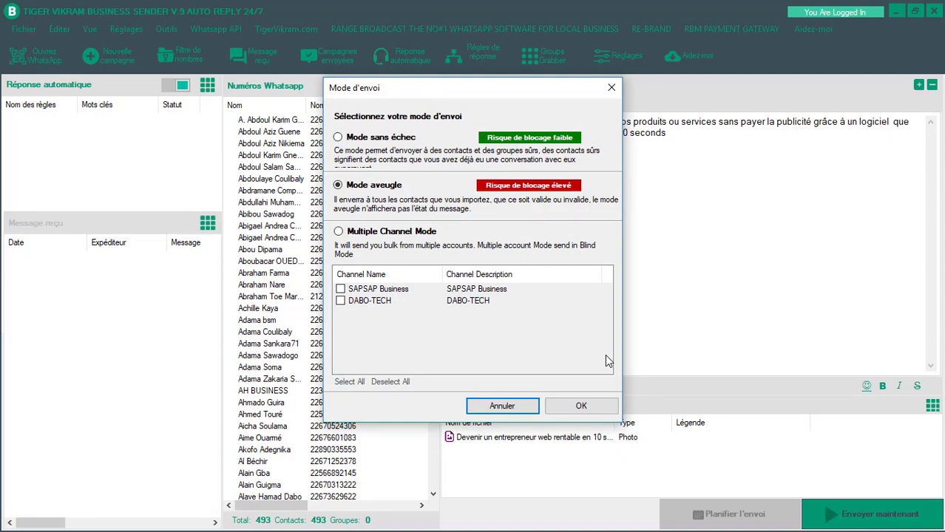
left_click(510, 407)
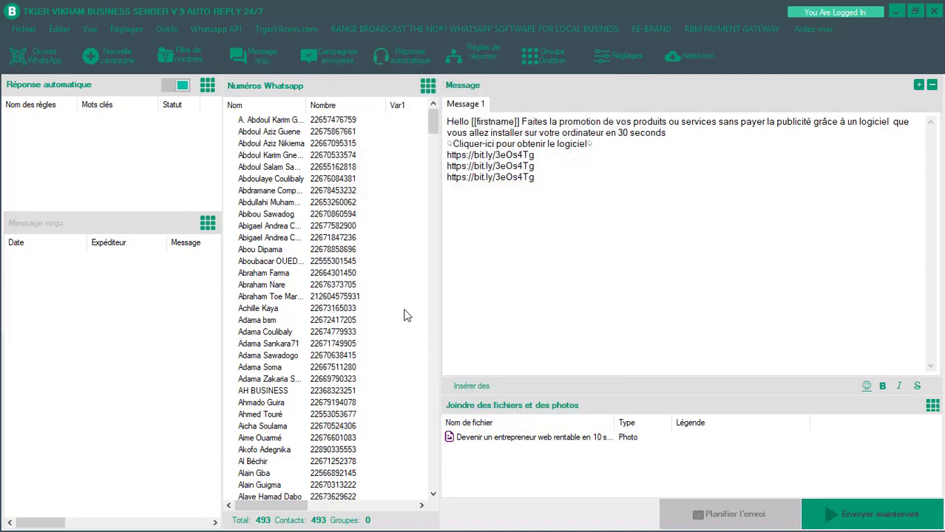
- Select all contacts after the first two and delete them with Supprimer, confirming Oui
left_click(366, 144)
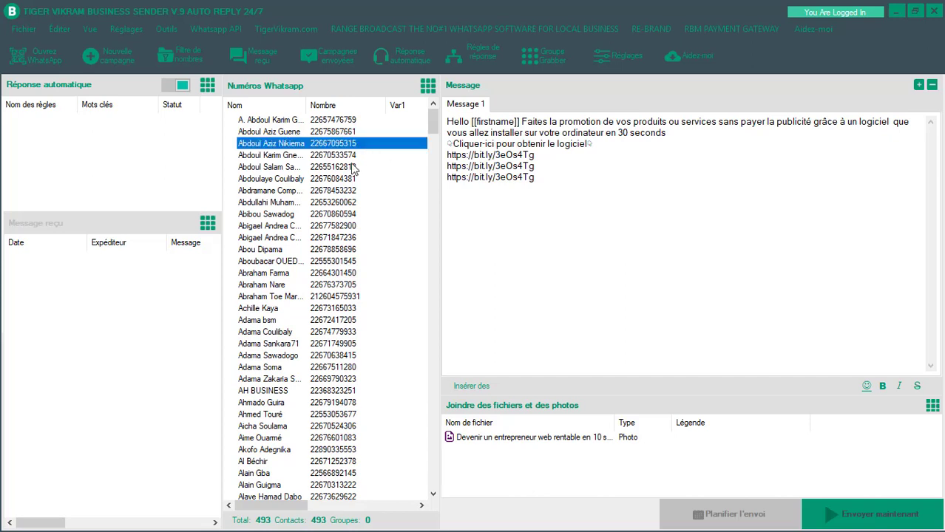
left_click(374, 154)
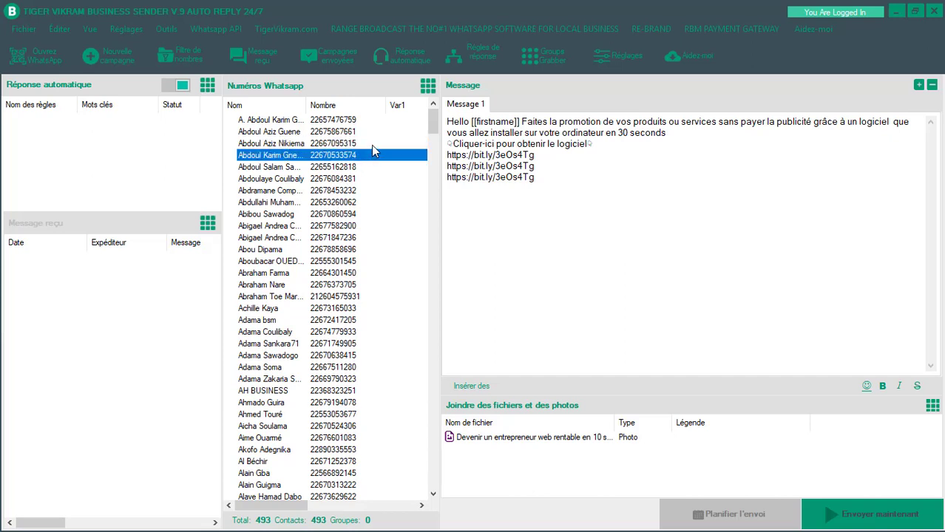
left_click(372, 145)
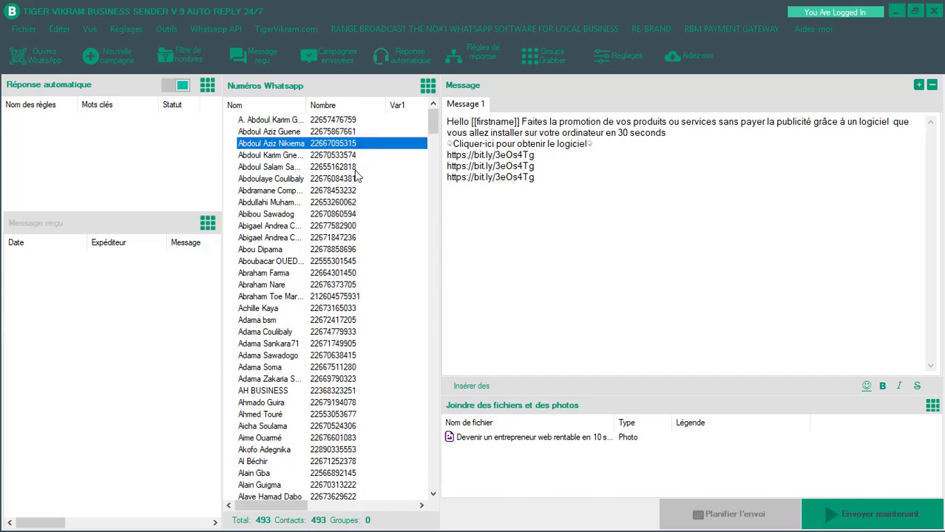
scroll(363, 279, "down", 5)
scroll(363, 280, "up", 5)
scroll(360, 311, "down", 6)
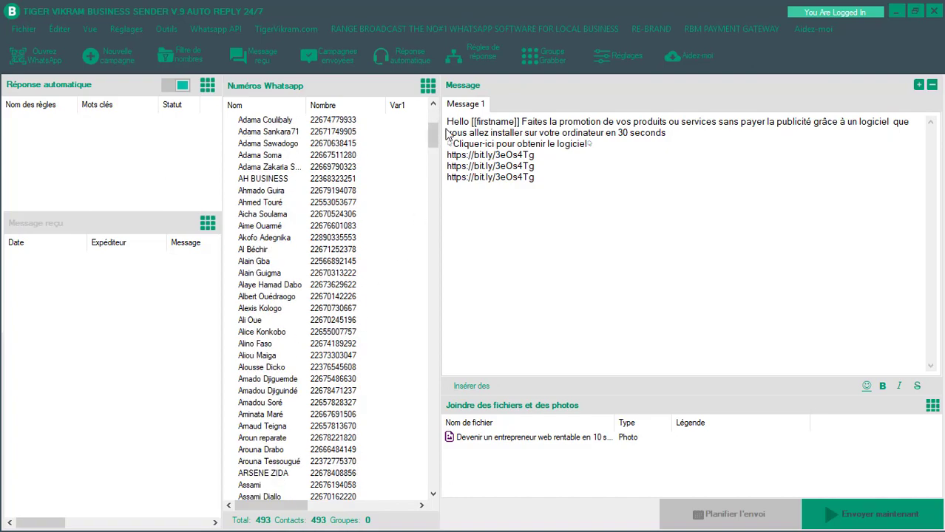
left_click_drag(433, 136, 434, 493)
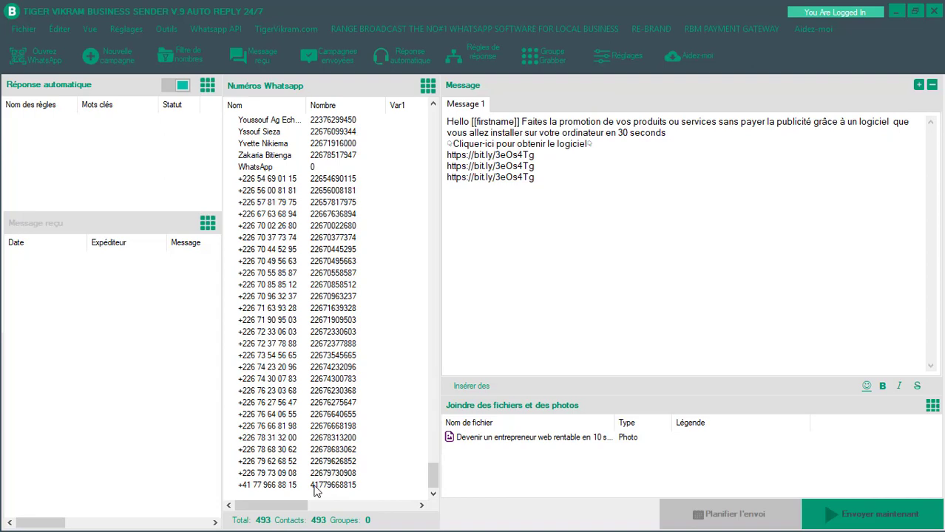
key("ctrl+a")
right_click(323, 343)
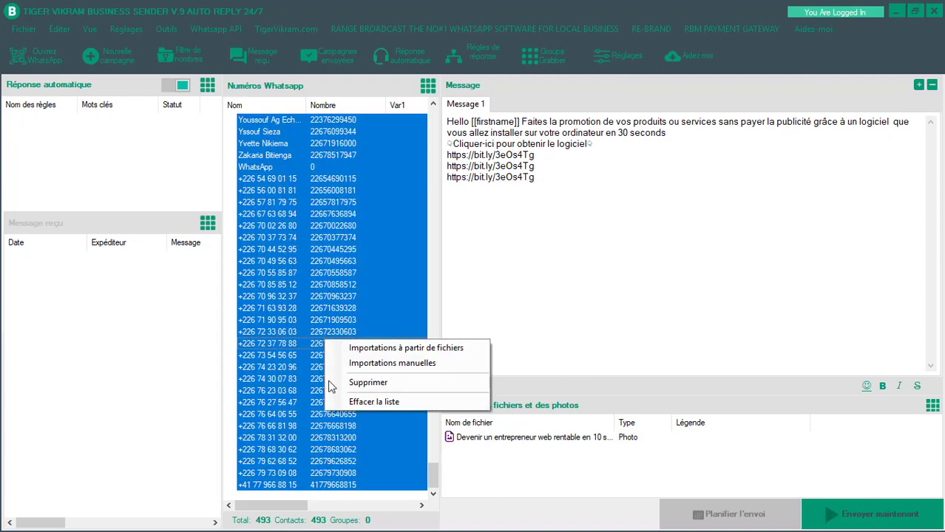
left_click(369, 383)
left_click(503, 316)
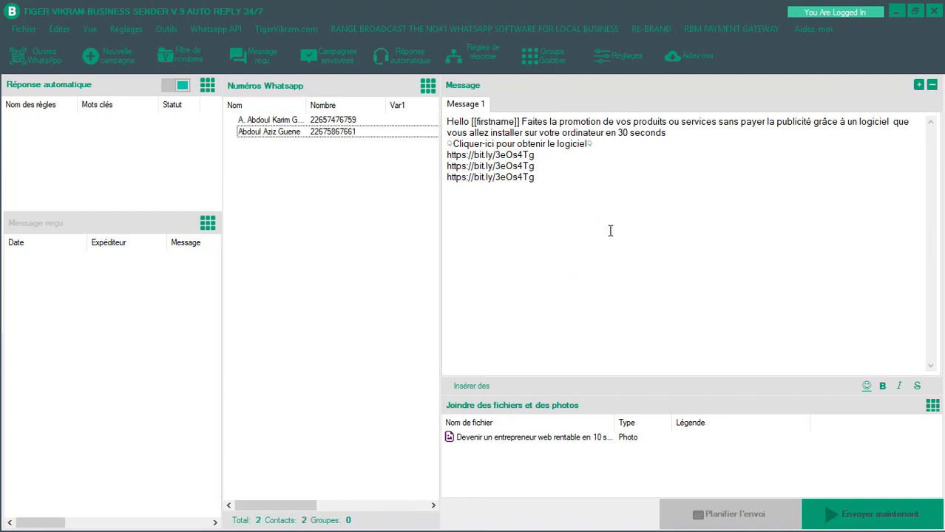
left_click(592, 212)
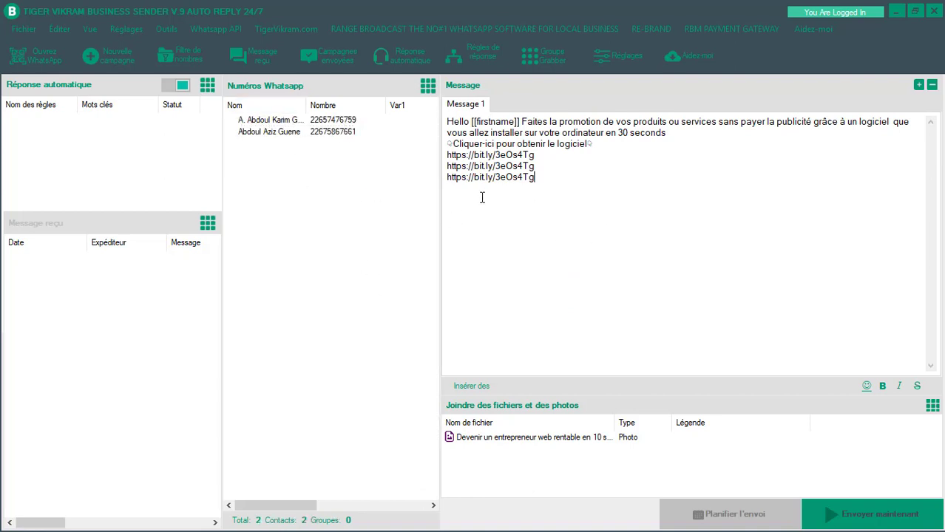
- Start Envoyer maintenant and pick Mode sans échec in the Mode d'envoi dialog
left_click(890, 519)
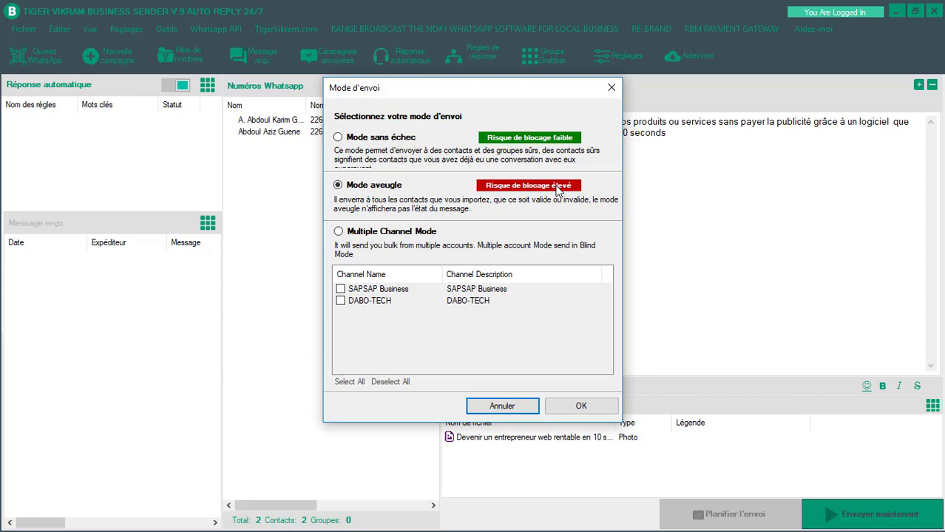
left_click(339, 232)
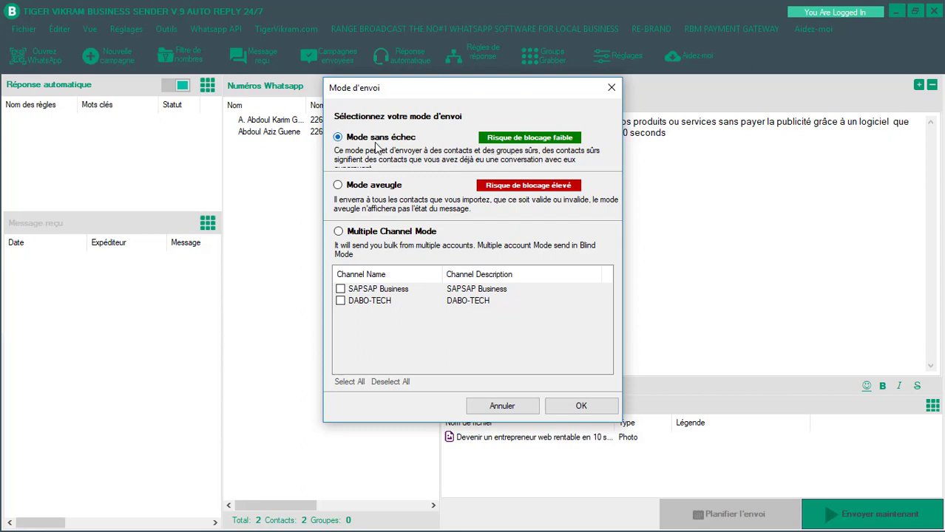
- Run the safe-mode bulk to both contacts, dismiss the completion notice, and return to the TIGER VIKRAM window
left_click(574, 407)
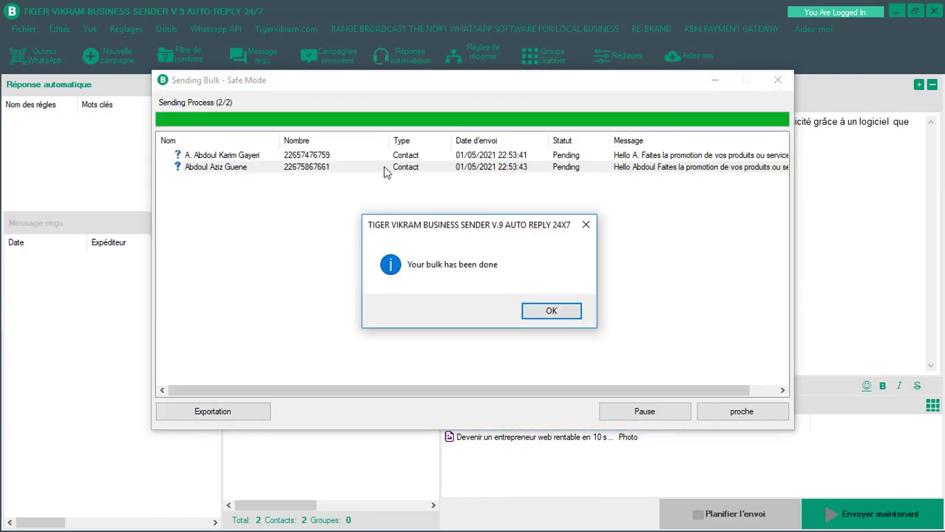
left_click(551, 311)
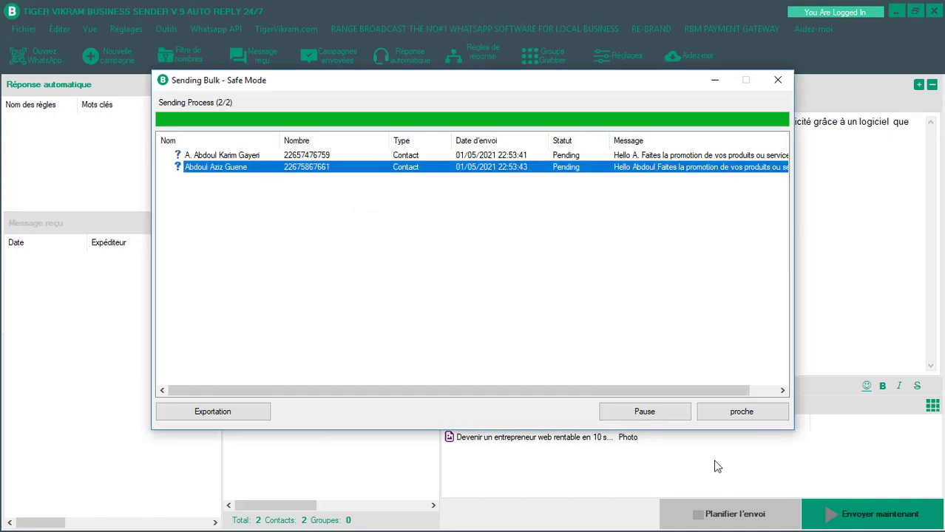
key("alt+Tab")
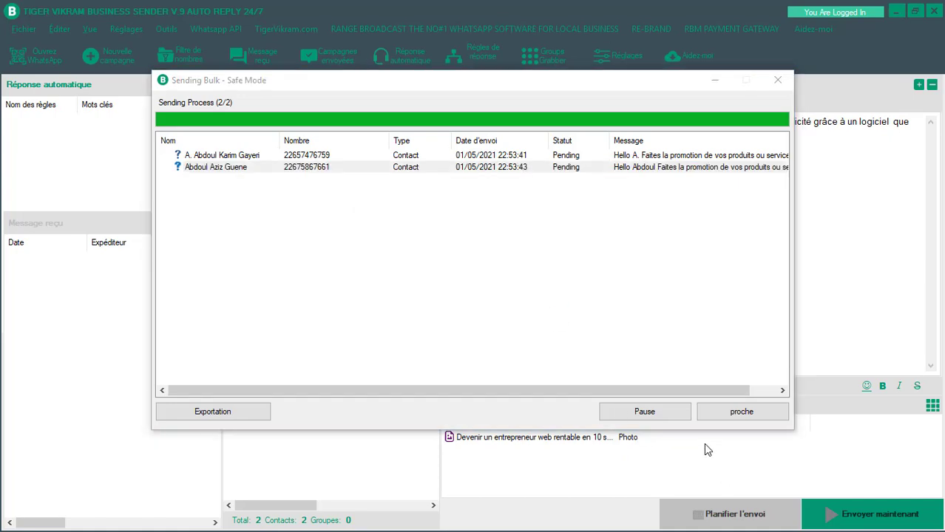
key("alt+Tab")
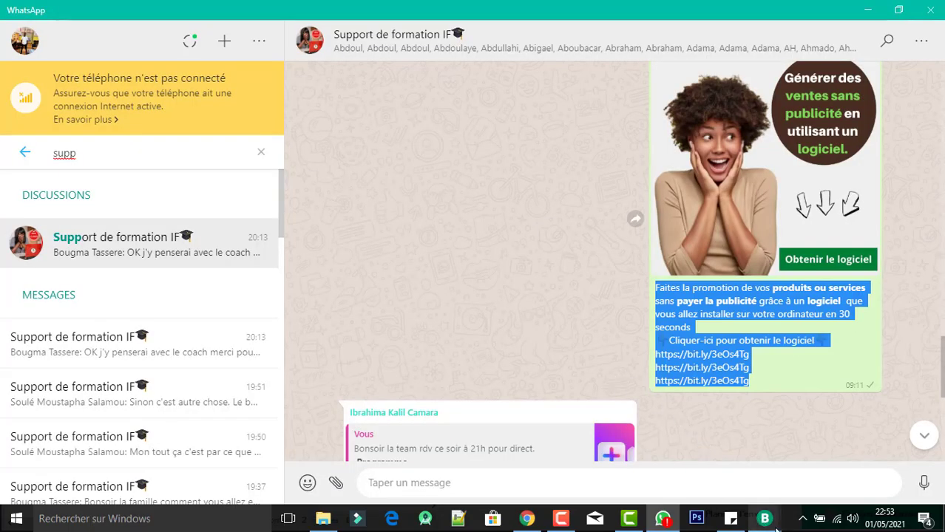
mouse_move(773, 524)
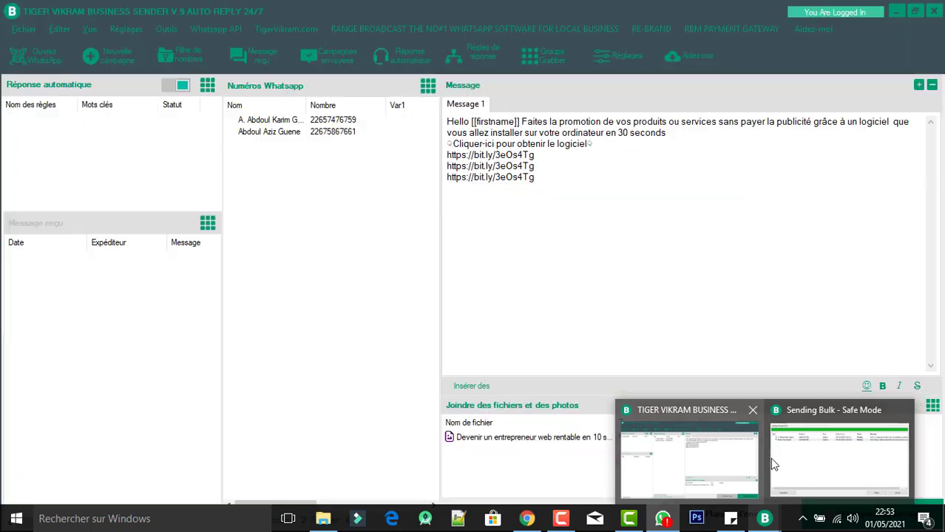
mouse_move(797, 462)
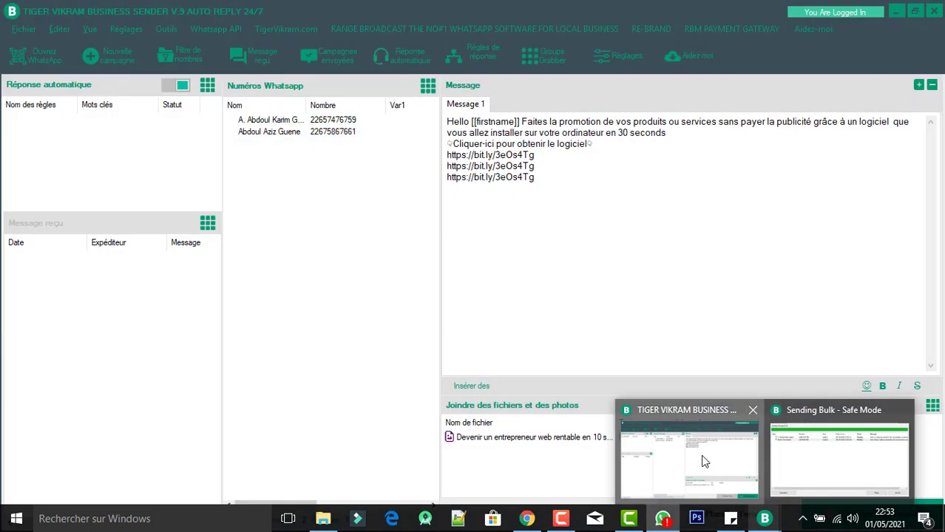
left_click(704, 461)
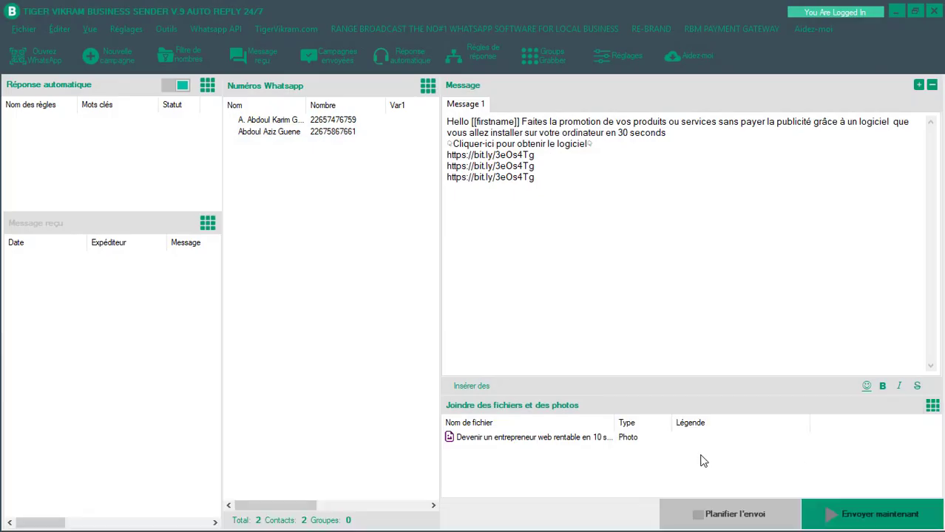
- Open the built-in WhatsApp, view a recipient's chat with the photo message, then close WhatsApp
left_click(41, 55)
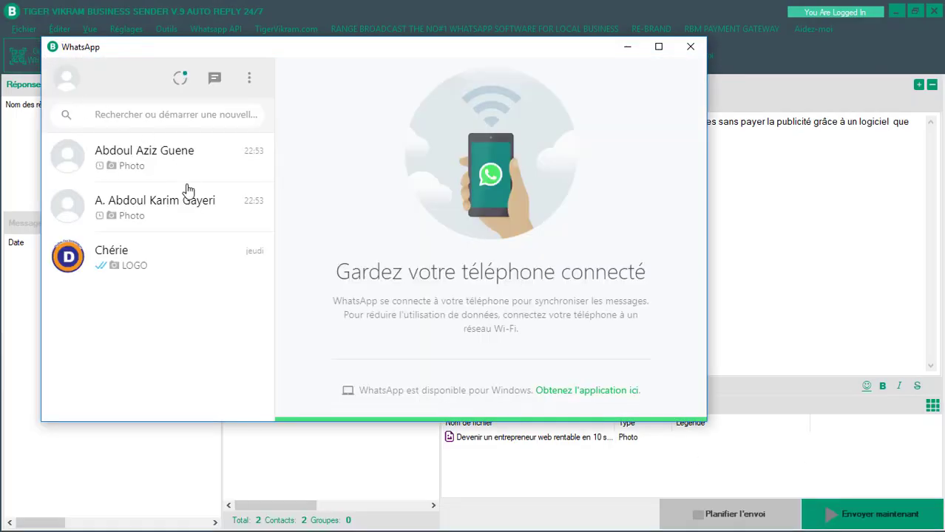
left_click(140, 169)
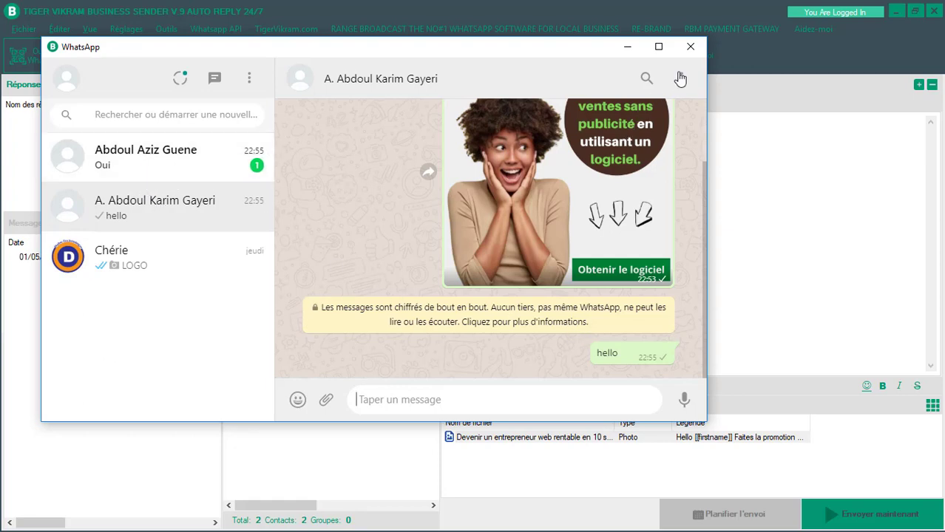
left_click(690, 47)
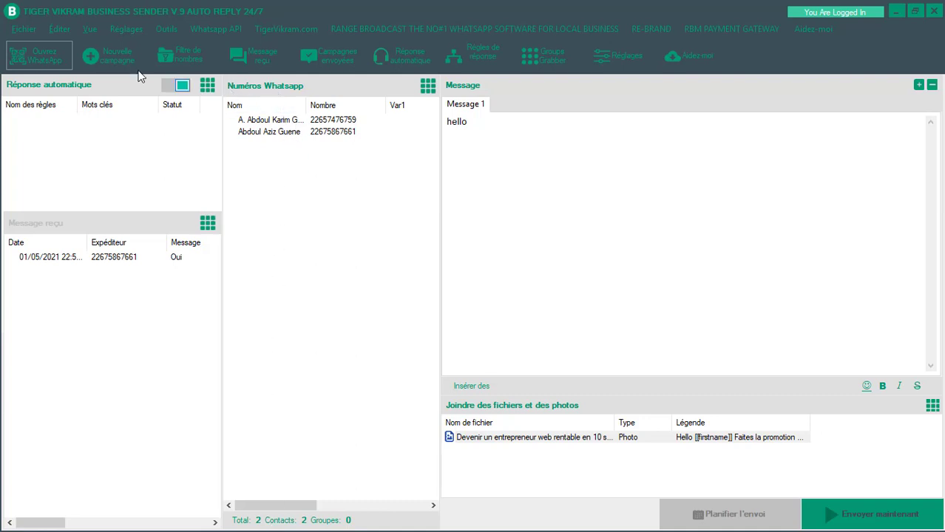
- Start a new empty bulk with Fichier > Nouveau vrac and confirm
left_click(24, 29)
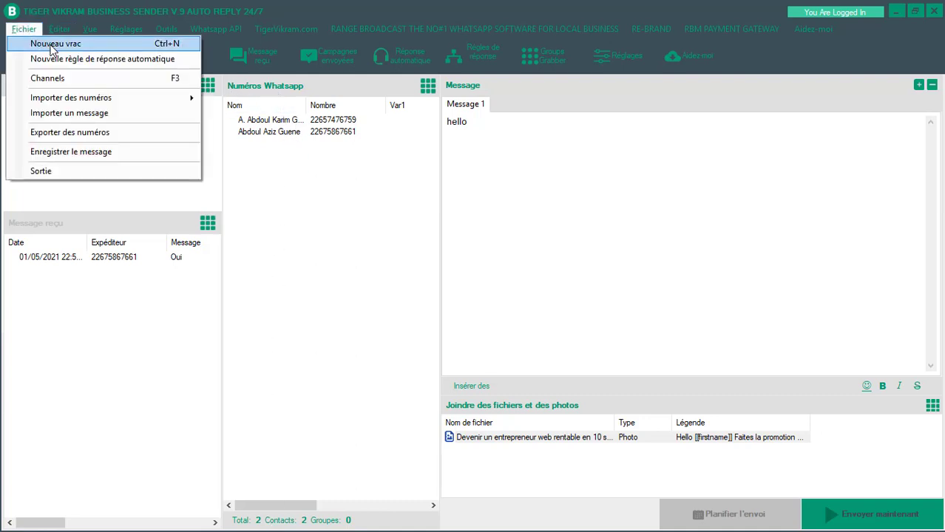
left_click(52, 44)
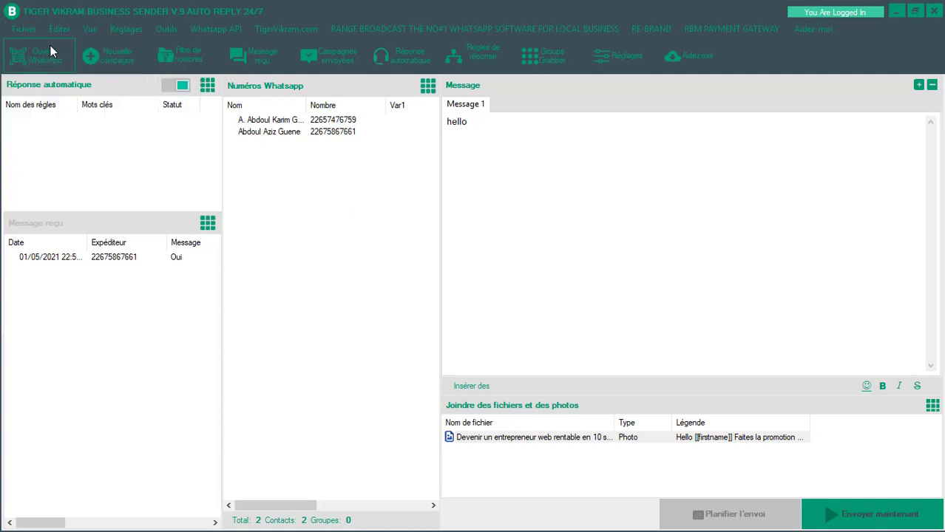
key("Return")
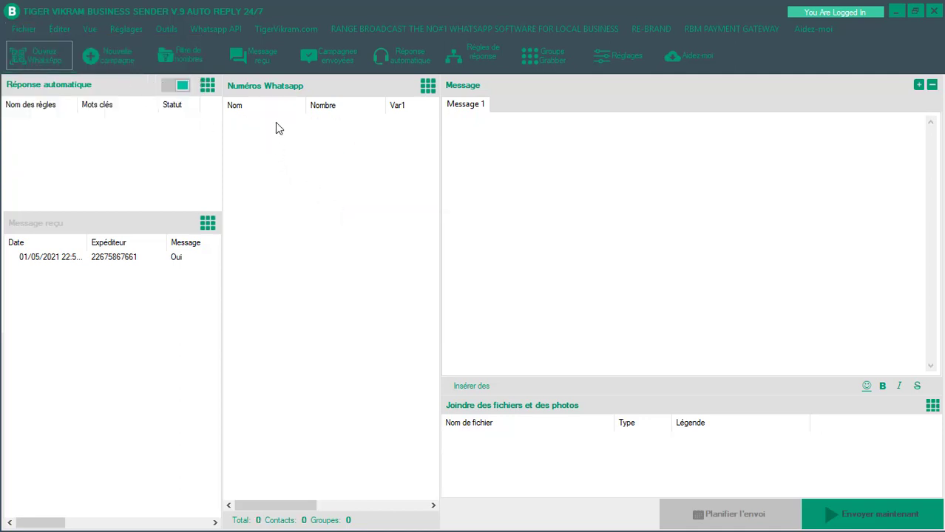
- Import all 493 WhatsApp contacts into the number list via Importer des numéros
left_click(30, 29)
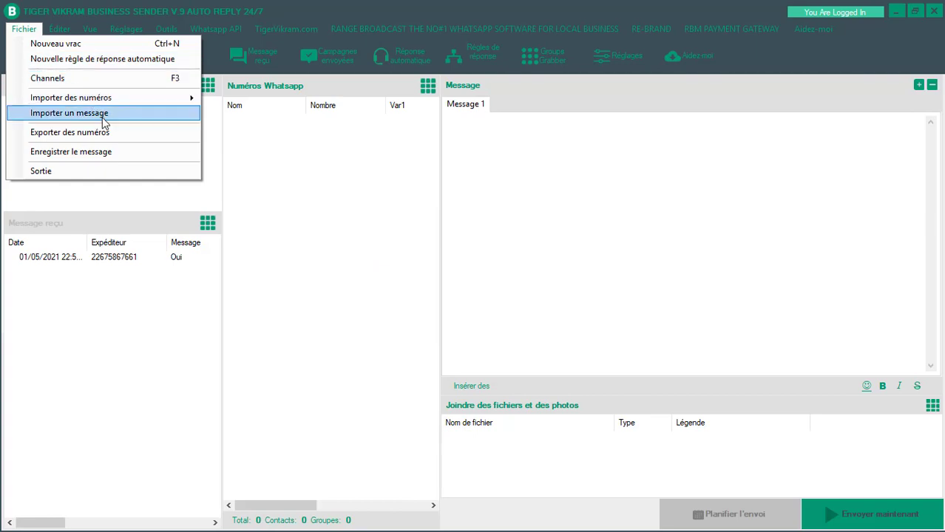
mouse_move(190, 99)
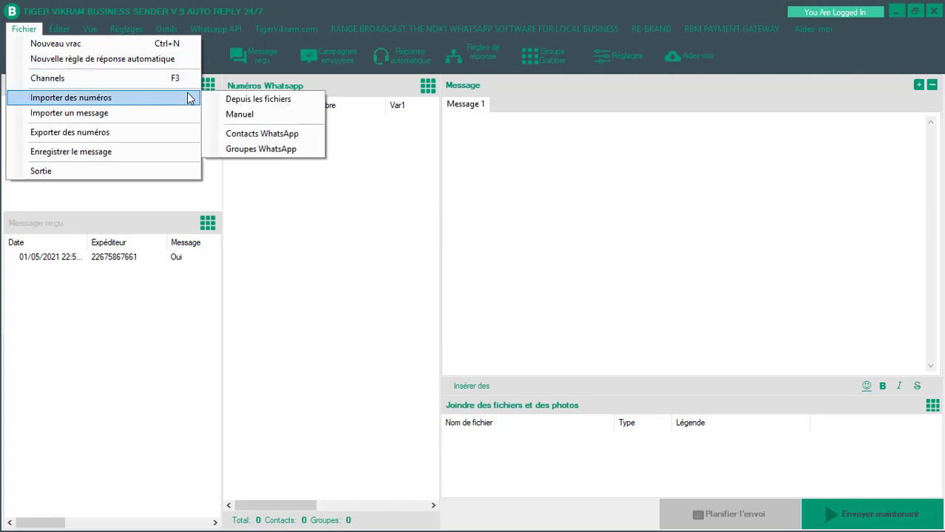
left_click(266, 135)
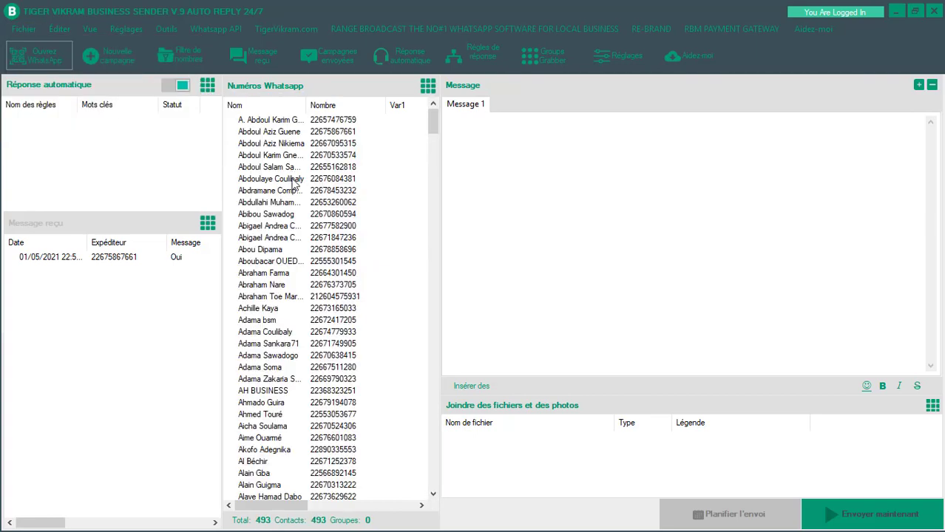
scroll(318, 295, "down", 9)
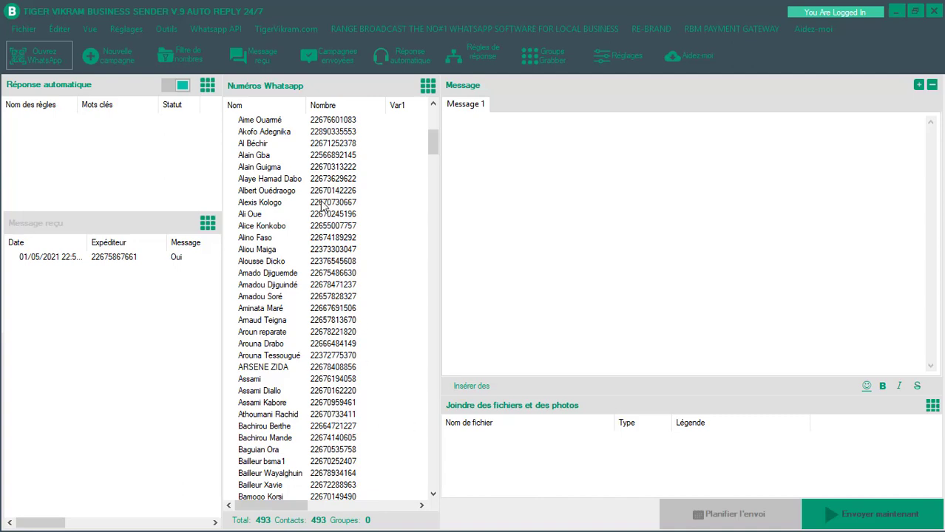
scroll(297, 288, "down", 4)
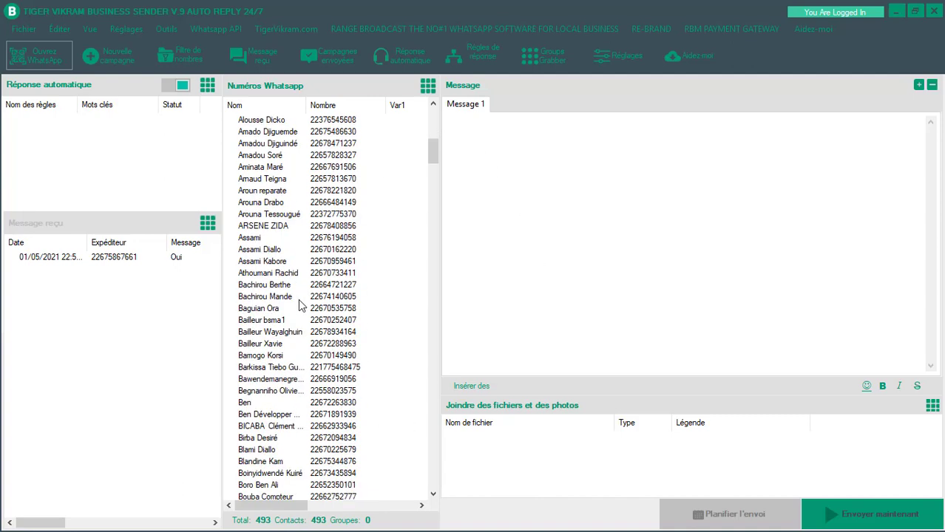
scroll(300, 314, "down", 9)
scroll(303, 385, "down", 4)
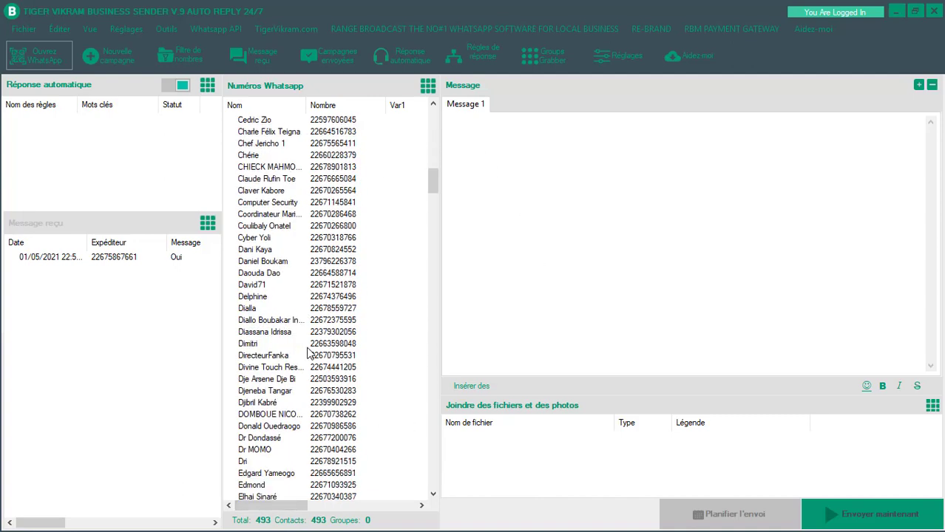